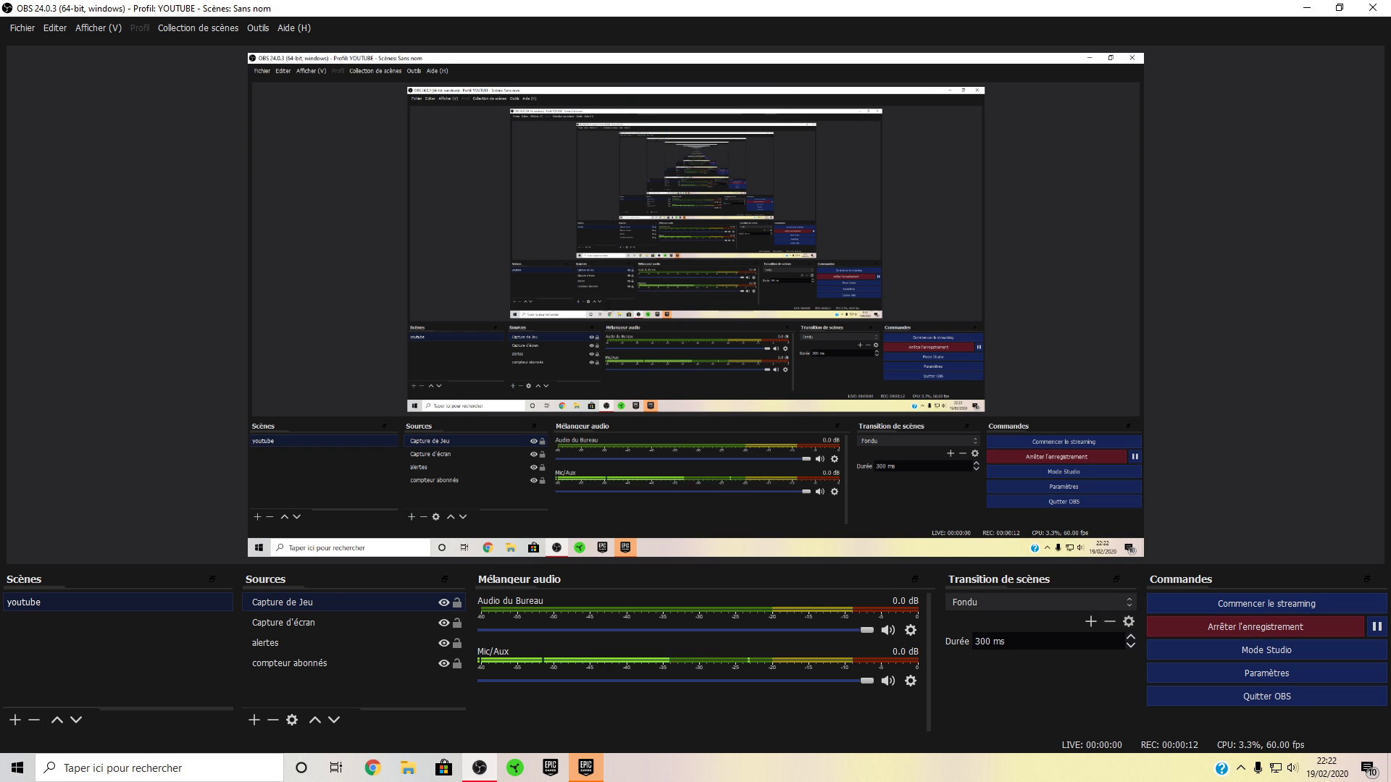
- Add a new scene and give it a Capture d'écran source that captures Écran 1
{"action": "left_click", "coordinate": [15, 720]}
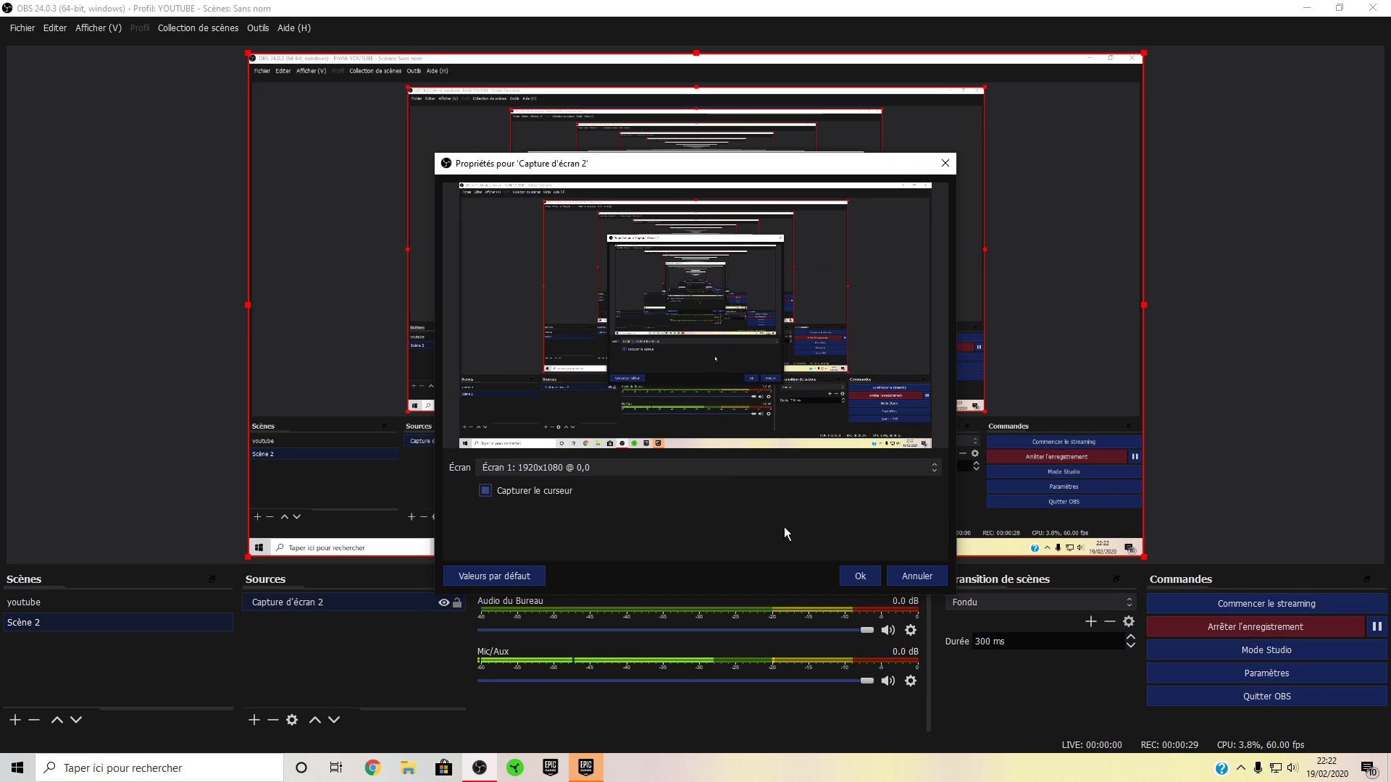
{"action": "left_click", "coordinate": [860, 577]}
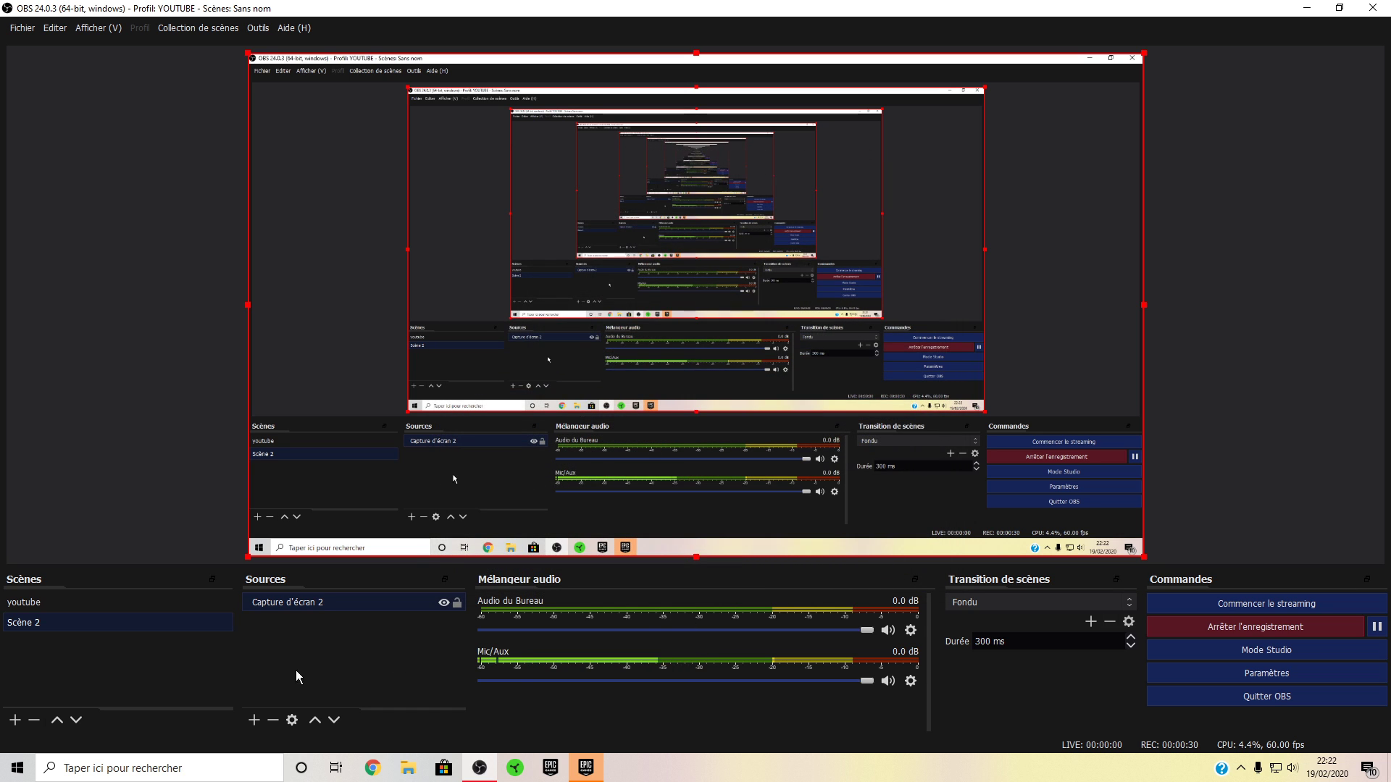
- Add a Capture de Jeu source to the new scene, accepting its default name and properties
{"action": "left_click", "coordinate": [253, 719]}
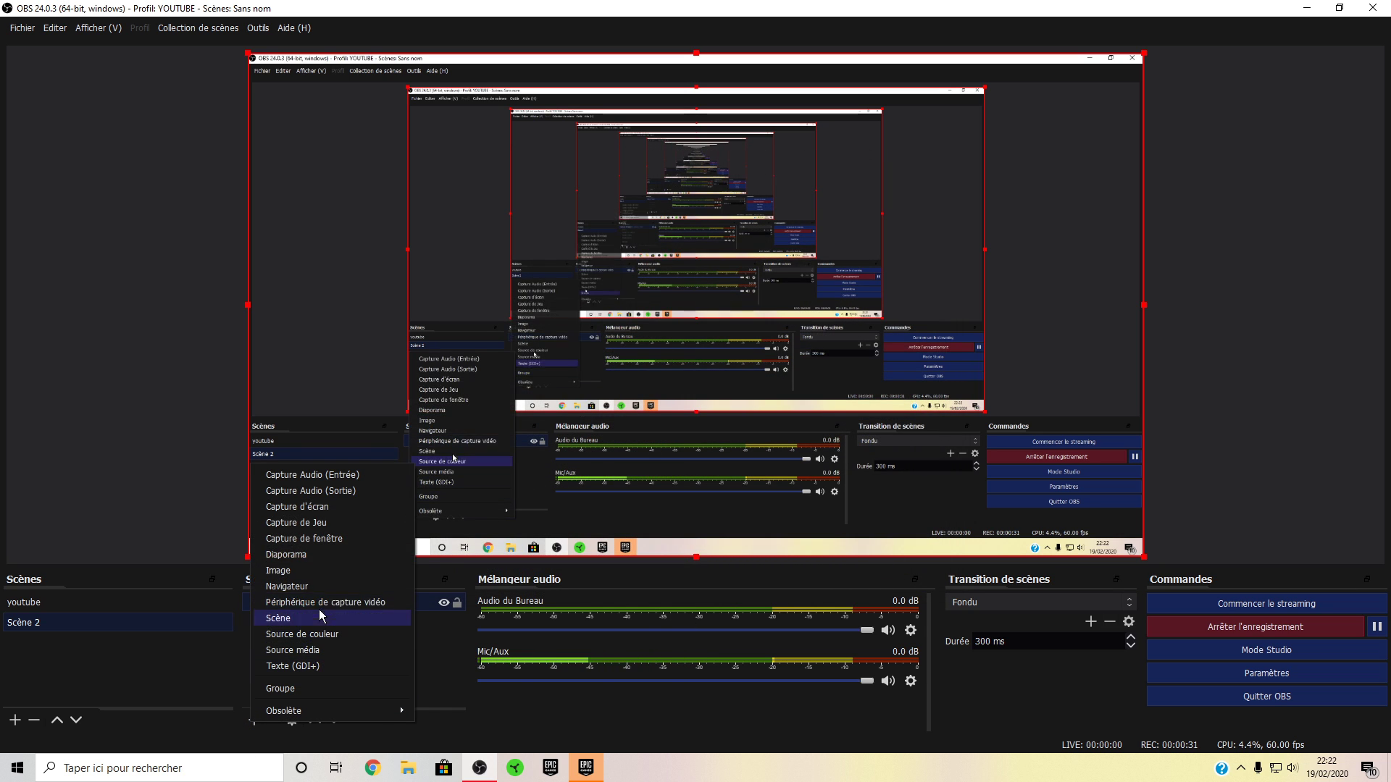
{"action": "left_click", "coordinate": [319, 523]}
{"action": "left_click", "coordinate": [717, 483]}
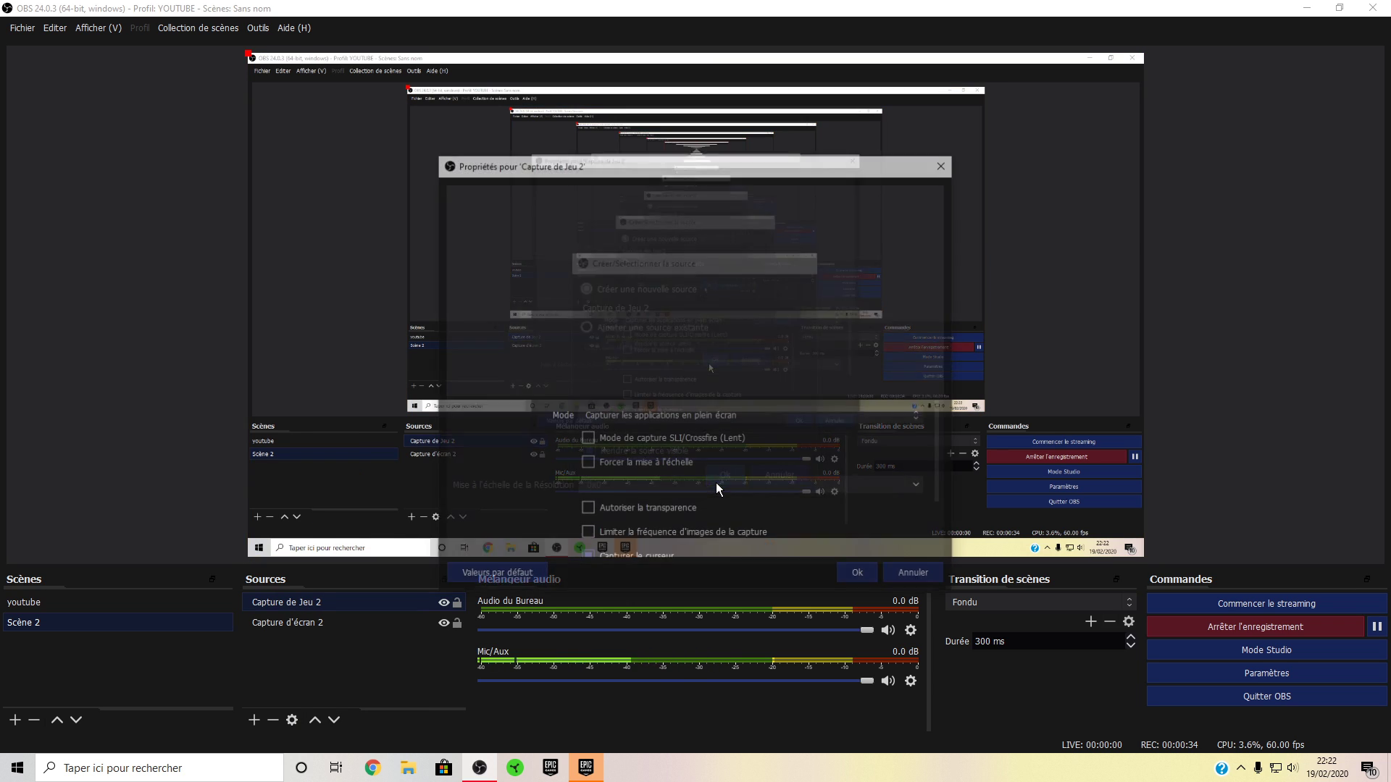
{"action": "left_click", "coordinate": [845, 578]}
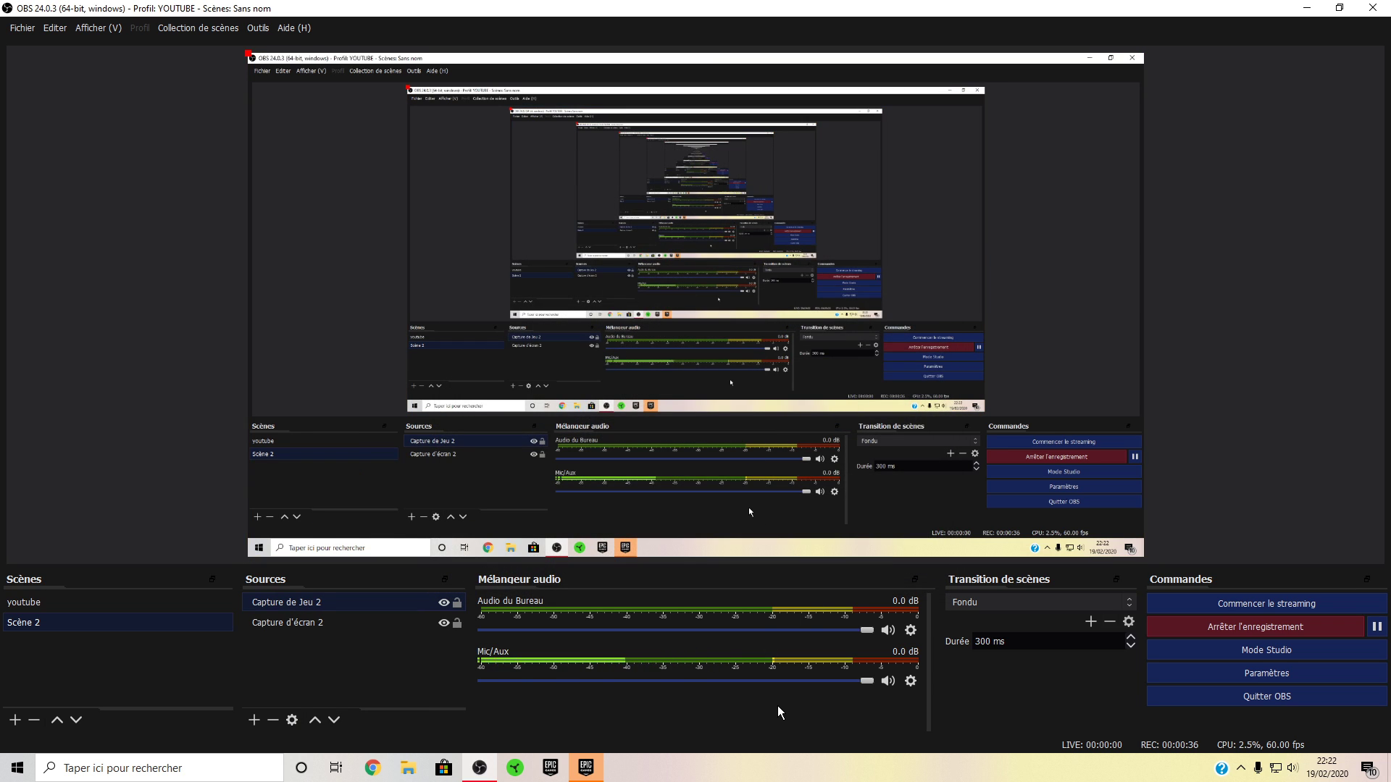
- Open the general settings and try the Dark (Défaut), Rachni and System interface themes
{"action": "left_click", "coordinate": [1251, 679]}
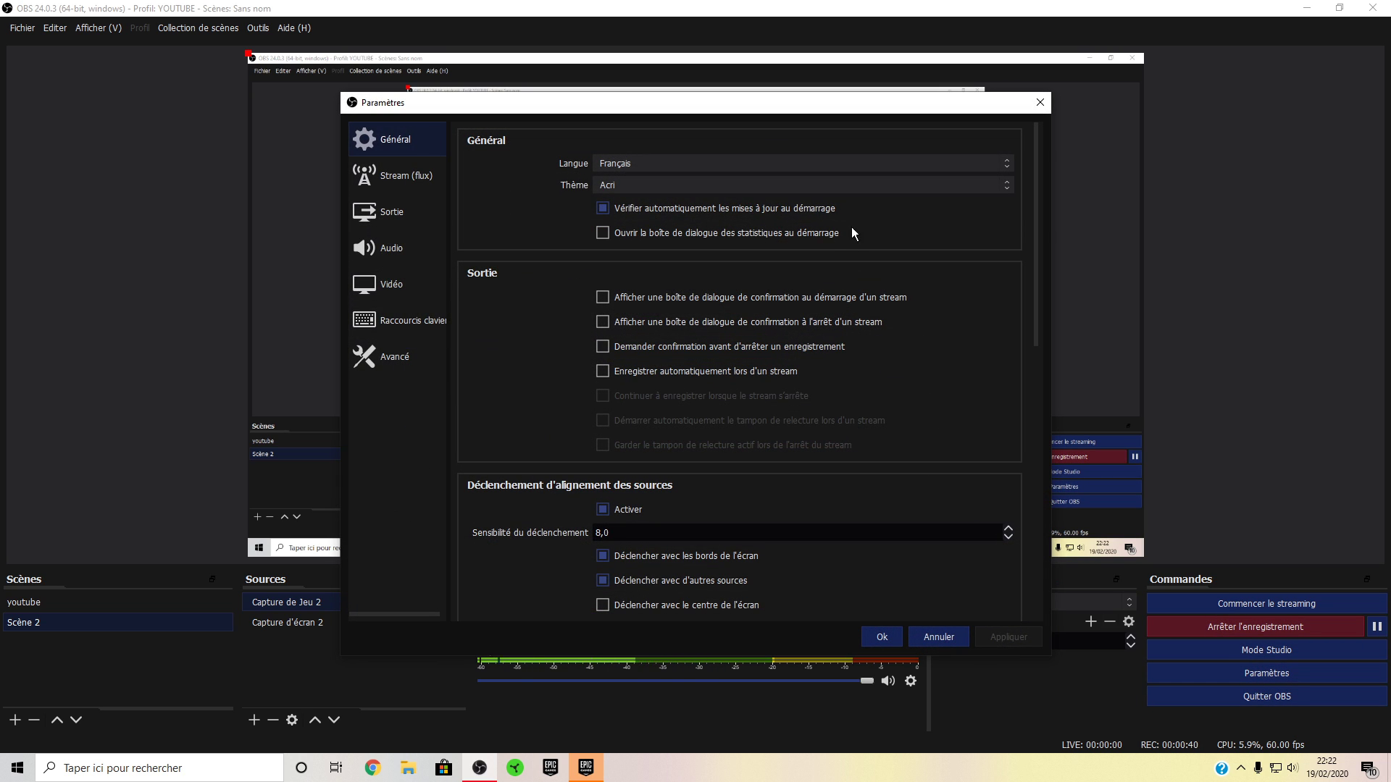
{"action": "left_click", "coordinate": [674, 186]}
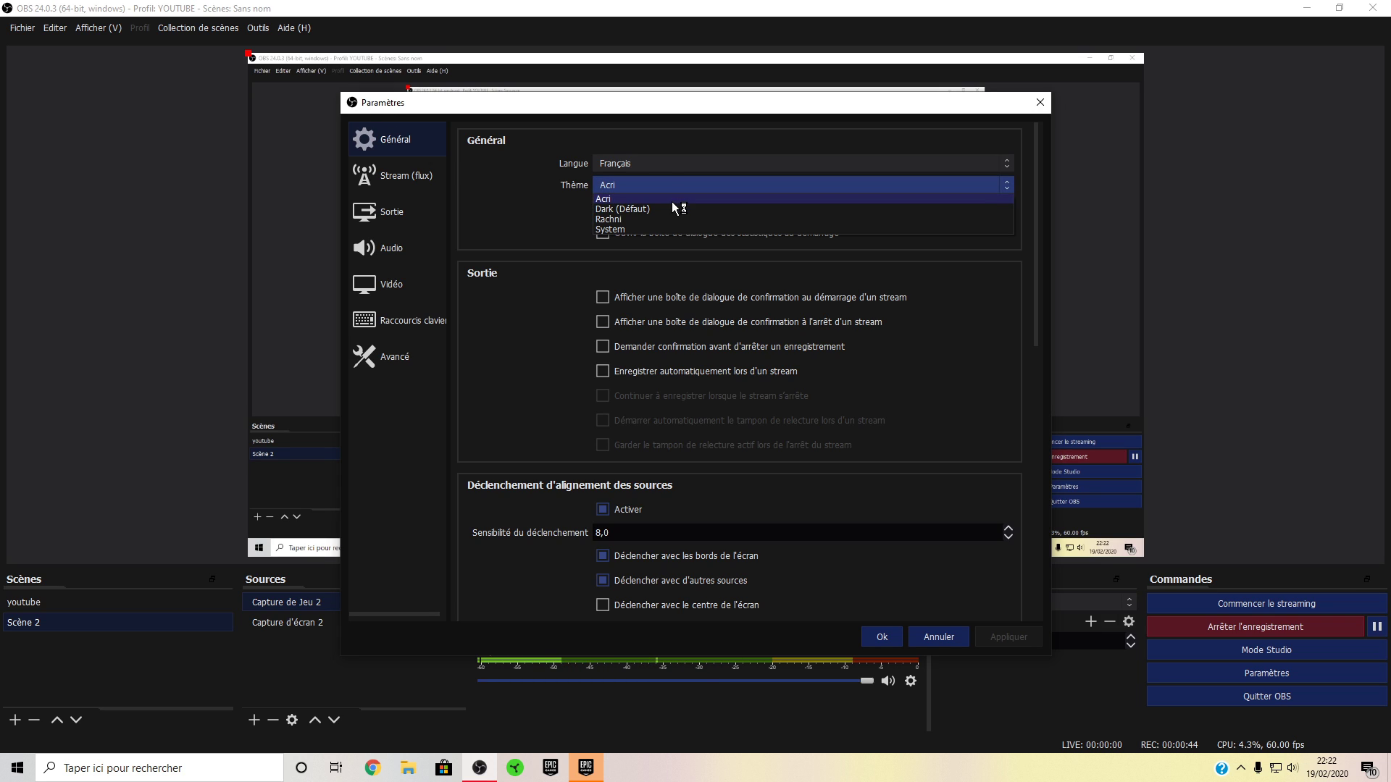
{"action": "left_click", "coordinate": [672, 201]}
{"action": "left_click", "coordinate": [670, 189]}
{"action": "left_click", "coordinate": [667, 212]}
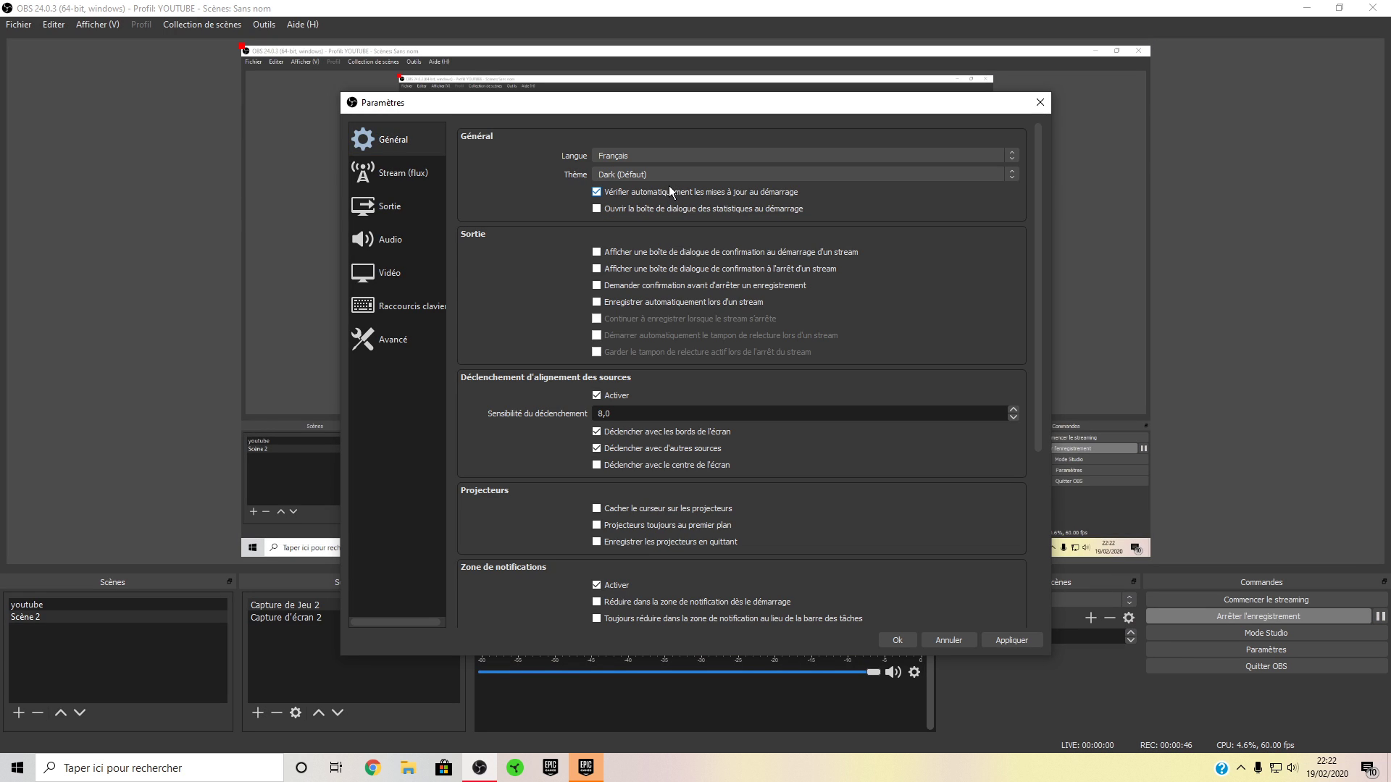
{"action": "left_click", "coordinate": [669, 181]}
{"action": "left_click", "coordinate": [648, 204]}
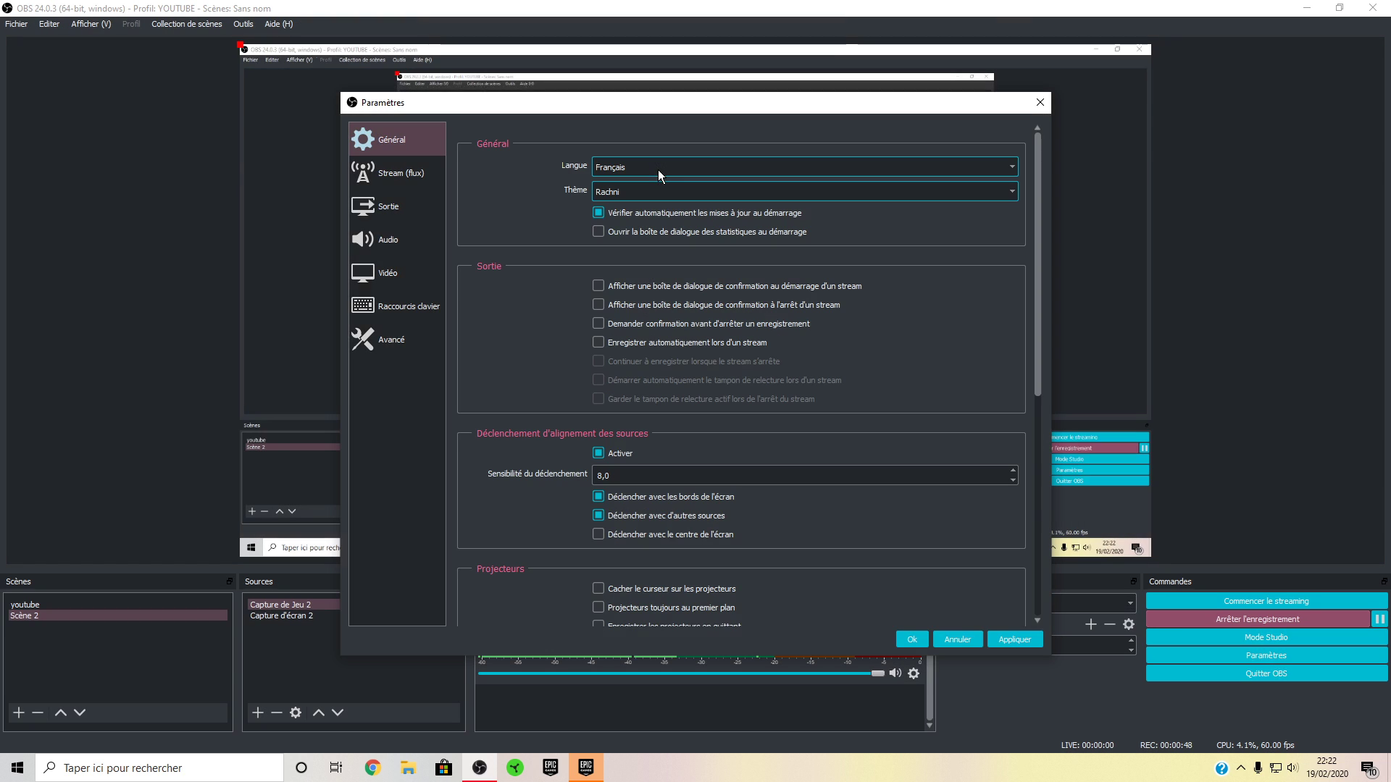
{"action": "left_click", "coordinate": [659, 188]}
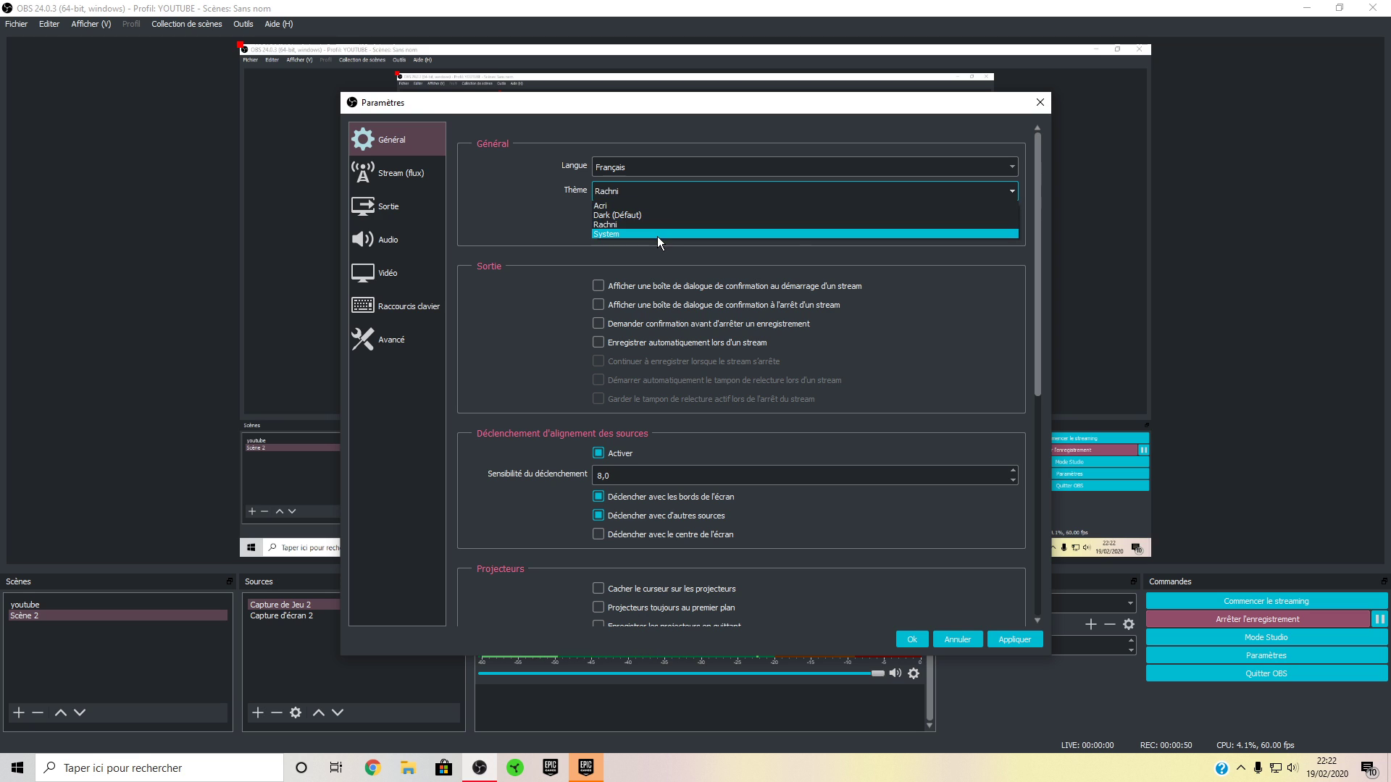
{"action": "left_click", "coordinate": [658, 234]}
- Set the interface theme to Acri and apply the change
{"action": "left_click", "coordinate": [665, 166]}
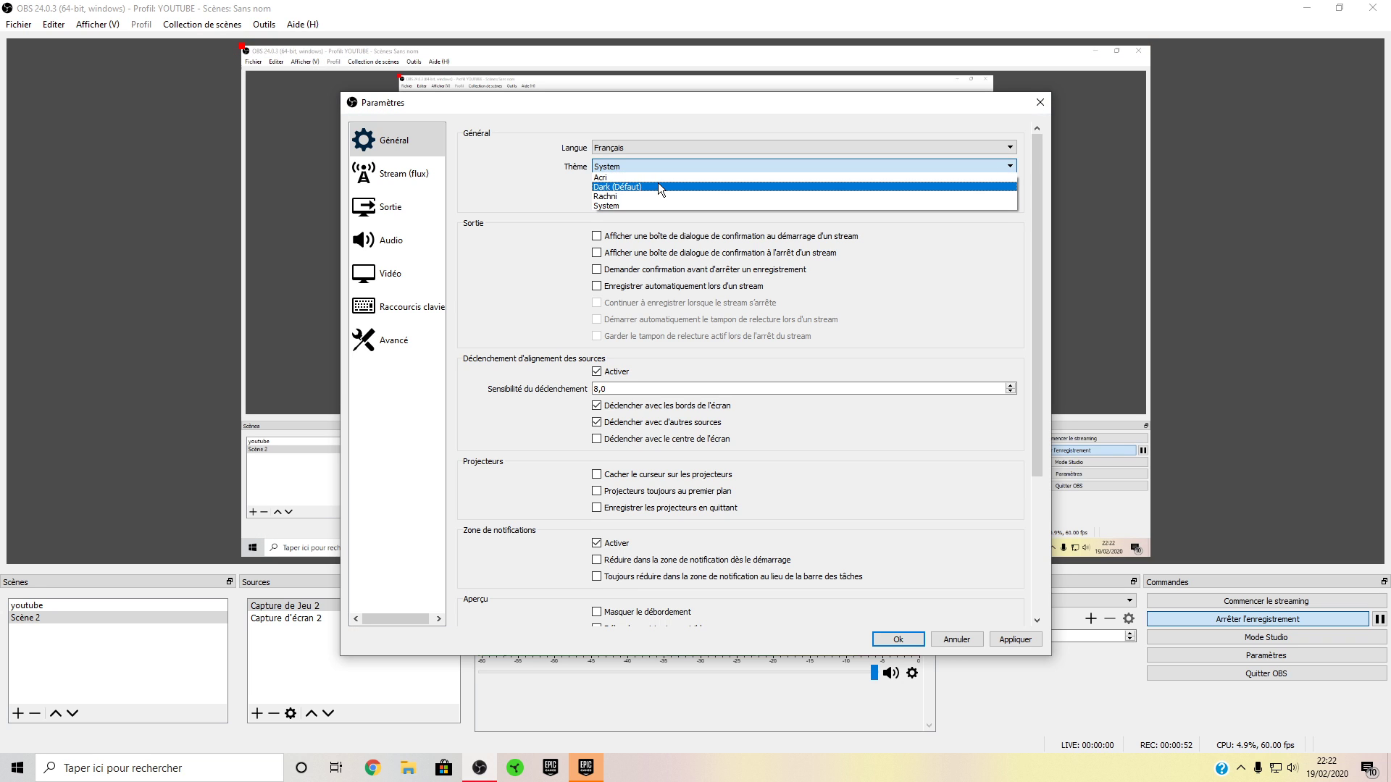
{"action": "left_click", "coordinate": [658, 177]}
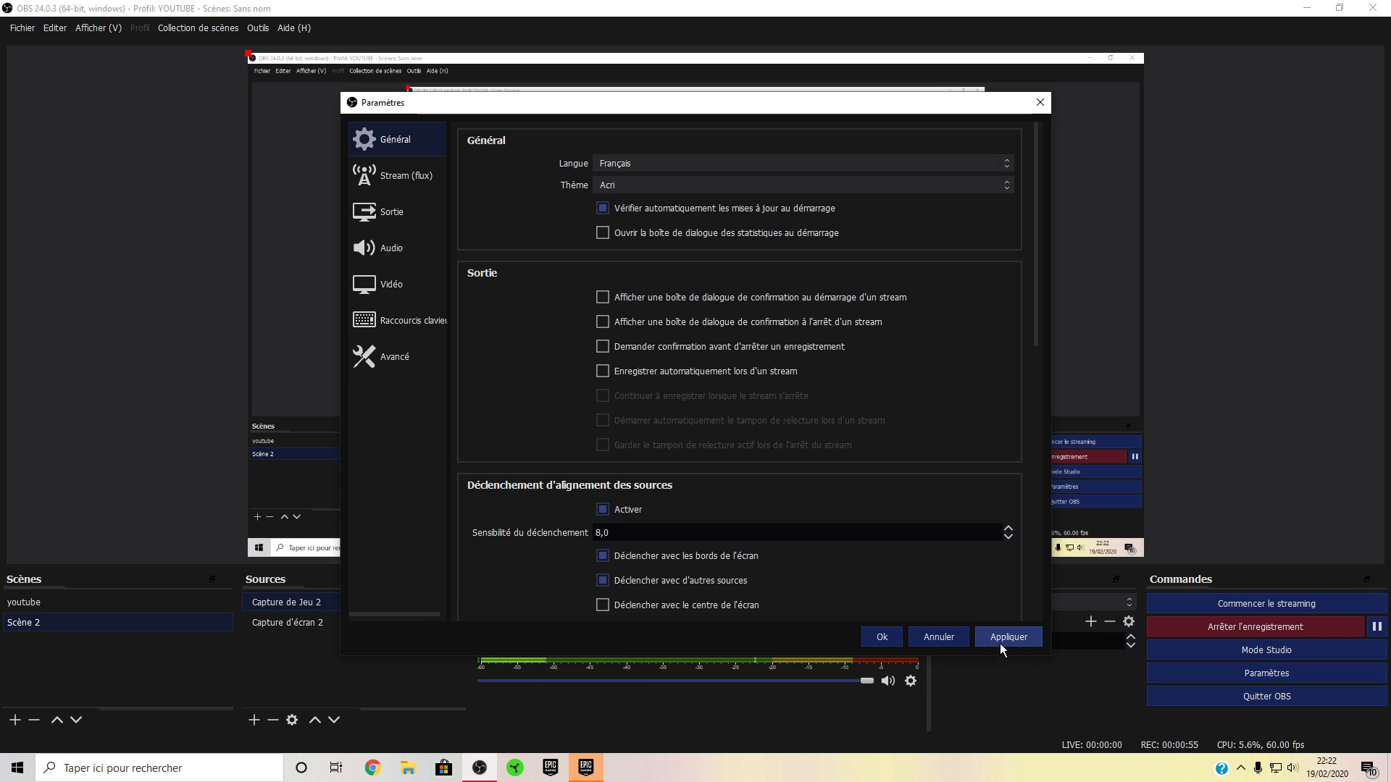
{"action": "left_click", "coordinate": [1002, 641]}
- Set the streaming service to YouTube / YouTube Gaming with the Primary YouTube ingest server, and check the stream key field
{"action": "left_click", "coordinate": [397, 179]}
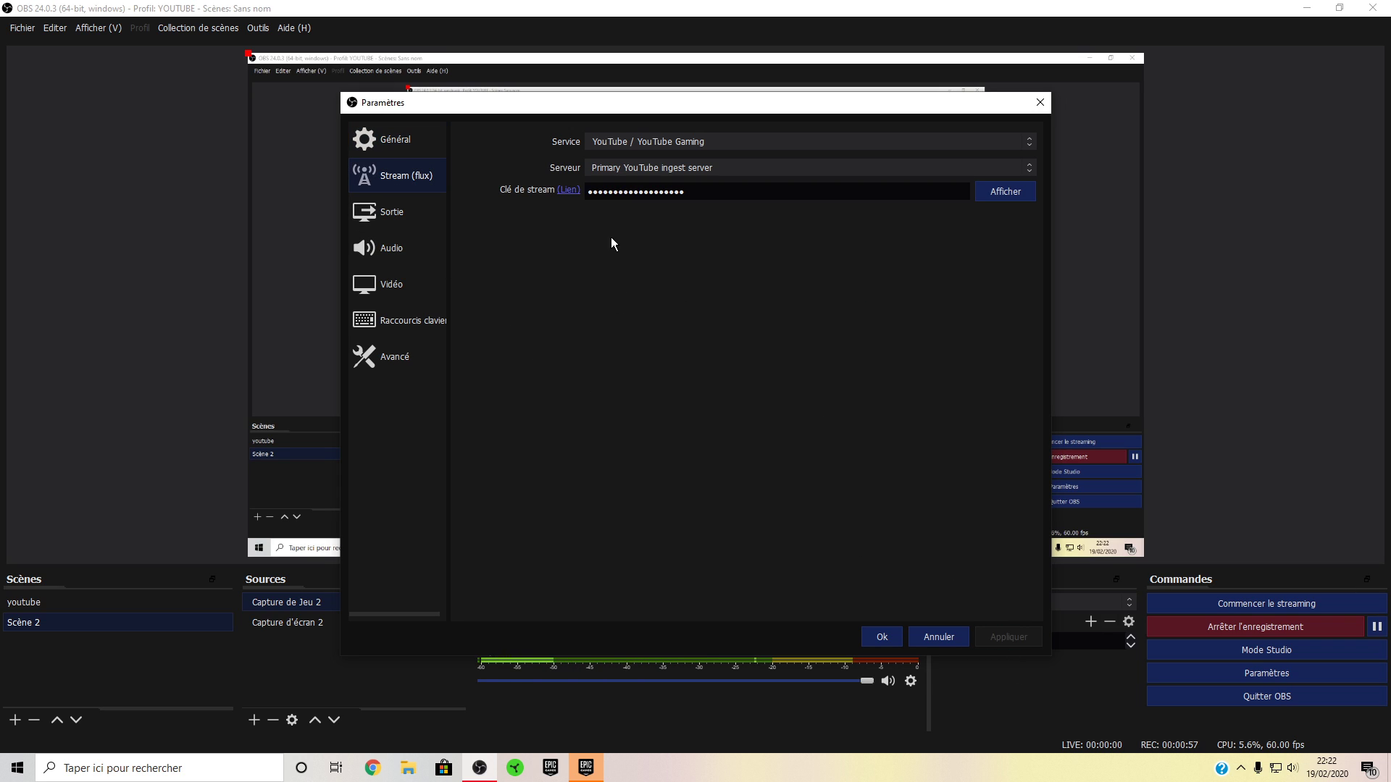
{"action": "left_click", "coordinate": [677, 143]}
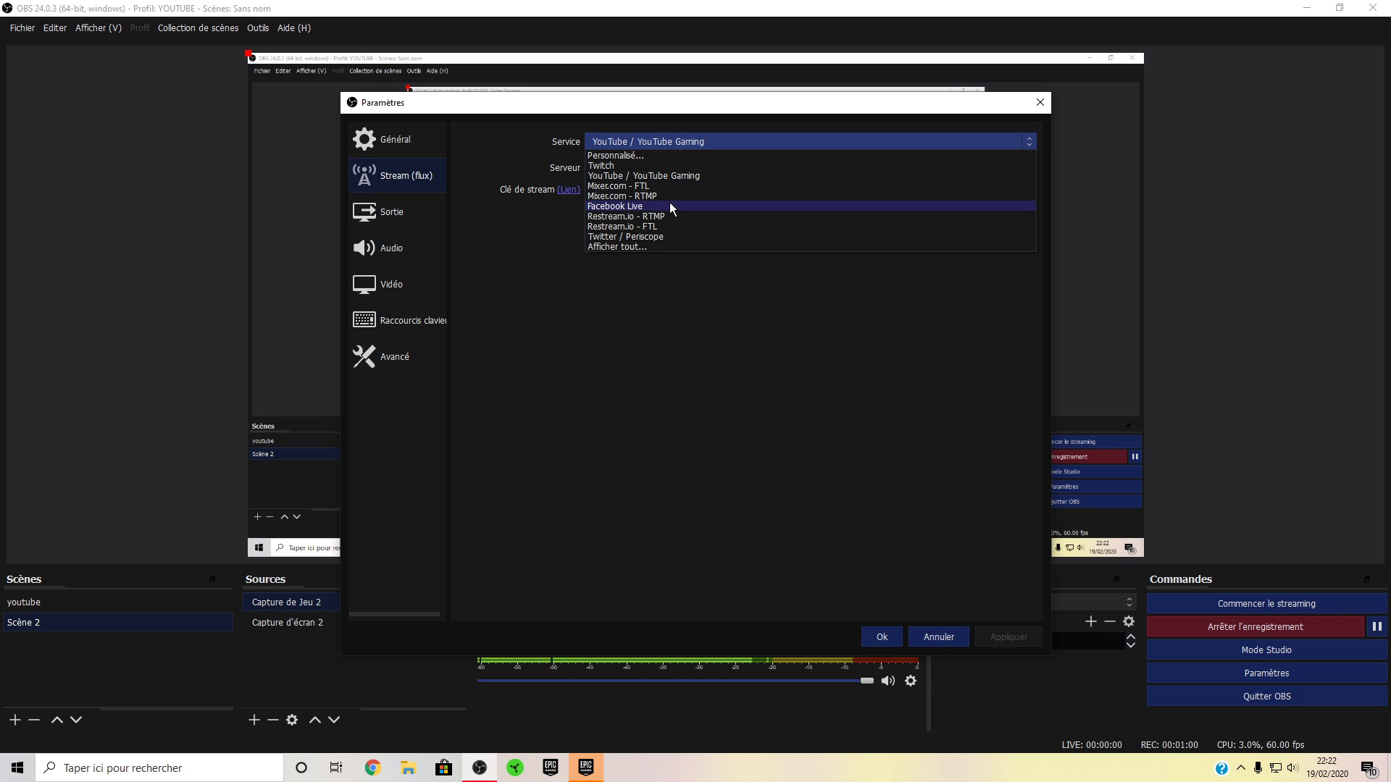
{"action": "left_click", "coordinate": [634, 176]}
{"action": "left_click", "coordinate": [699, 168]}
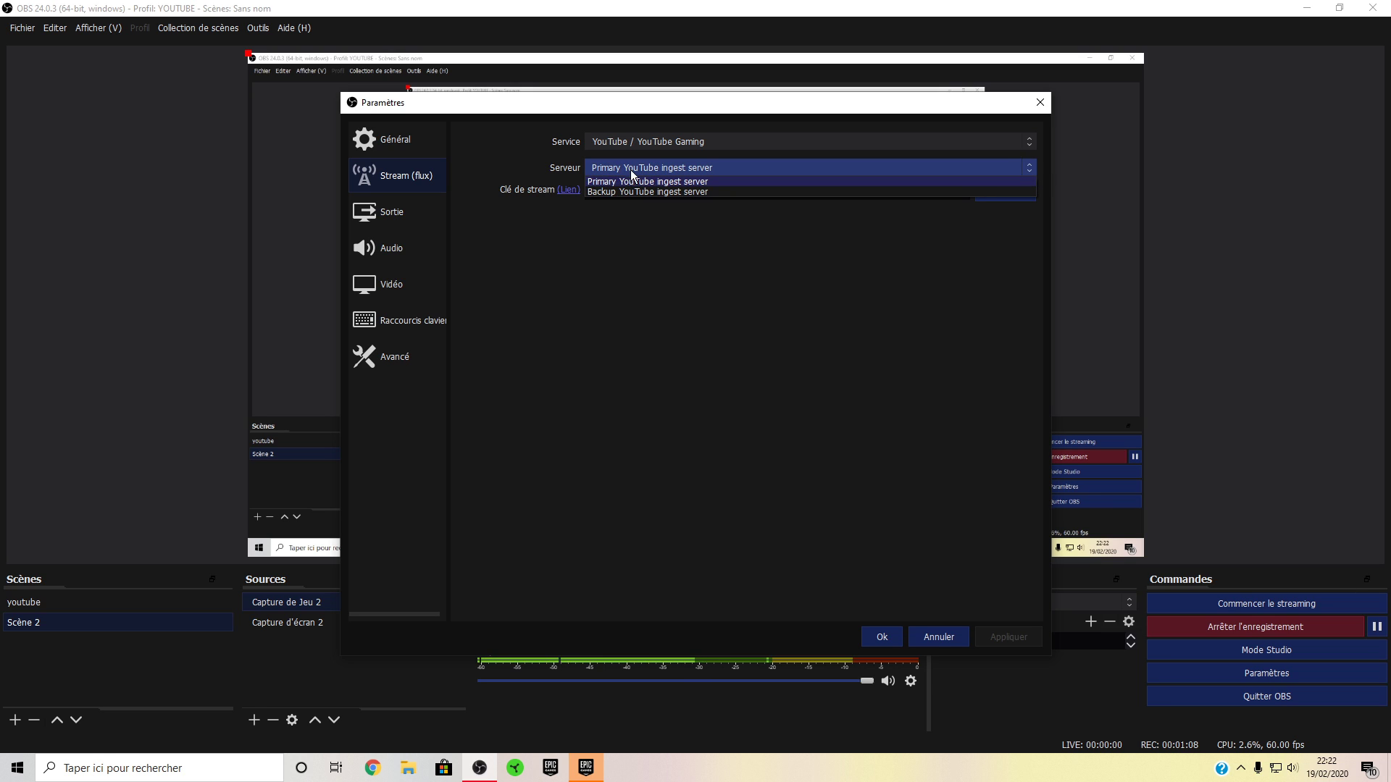
{"action": "left_click", "coordinate": [700, 180]}
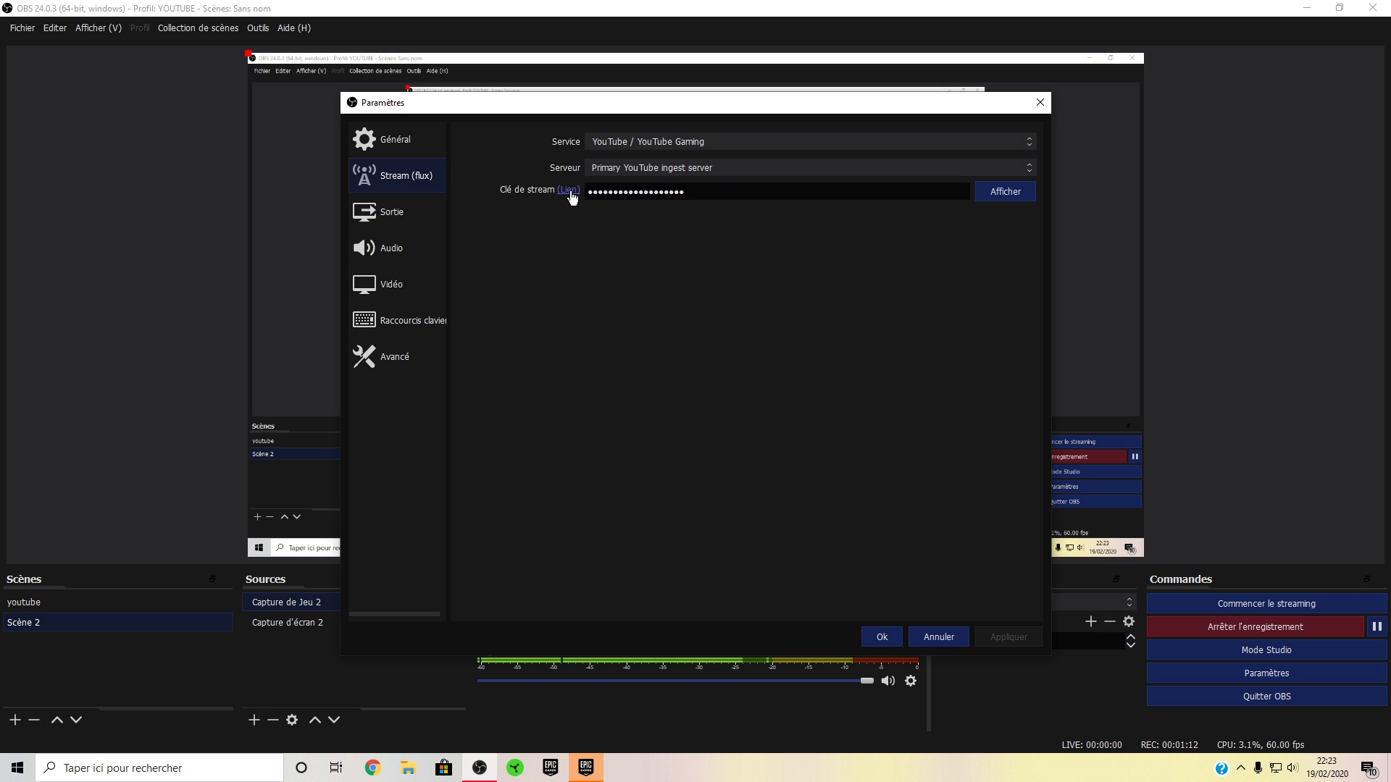
{"action": "left_click_drag", "start_coordinate": [681, 191], "coordinate": [540, 191]}
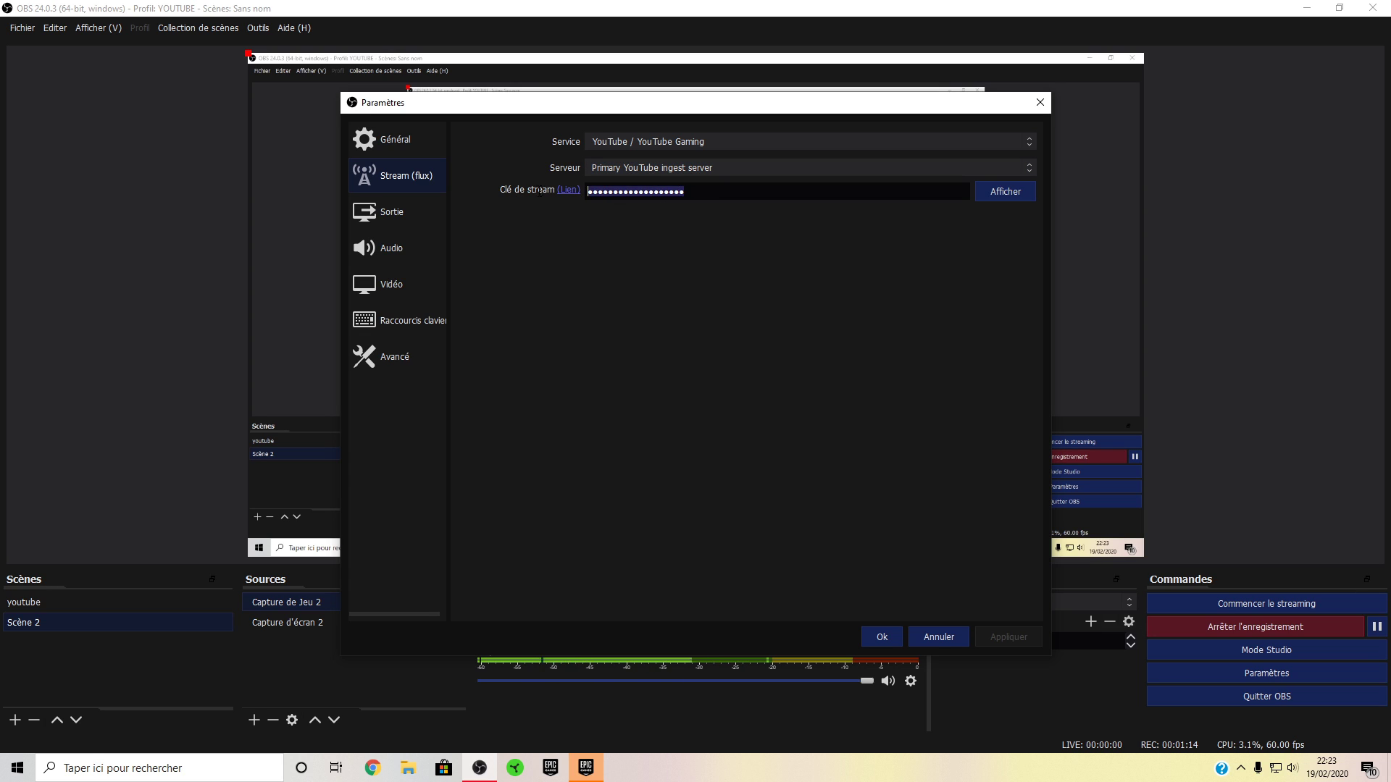
{"action": "left_click", "coordinate": [684, 197]}
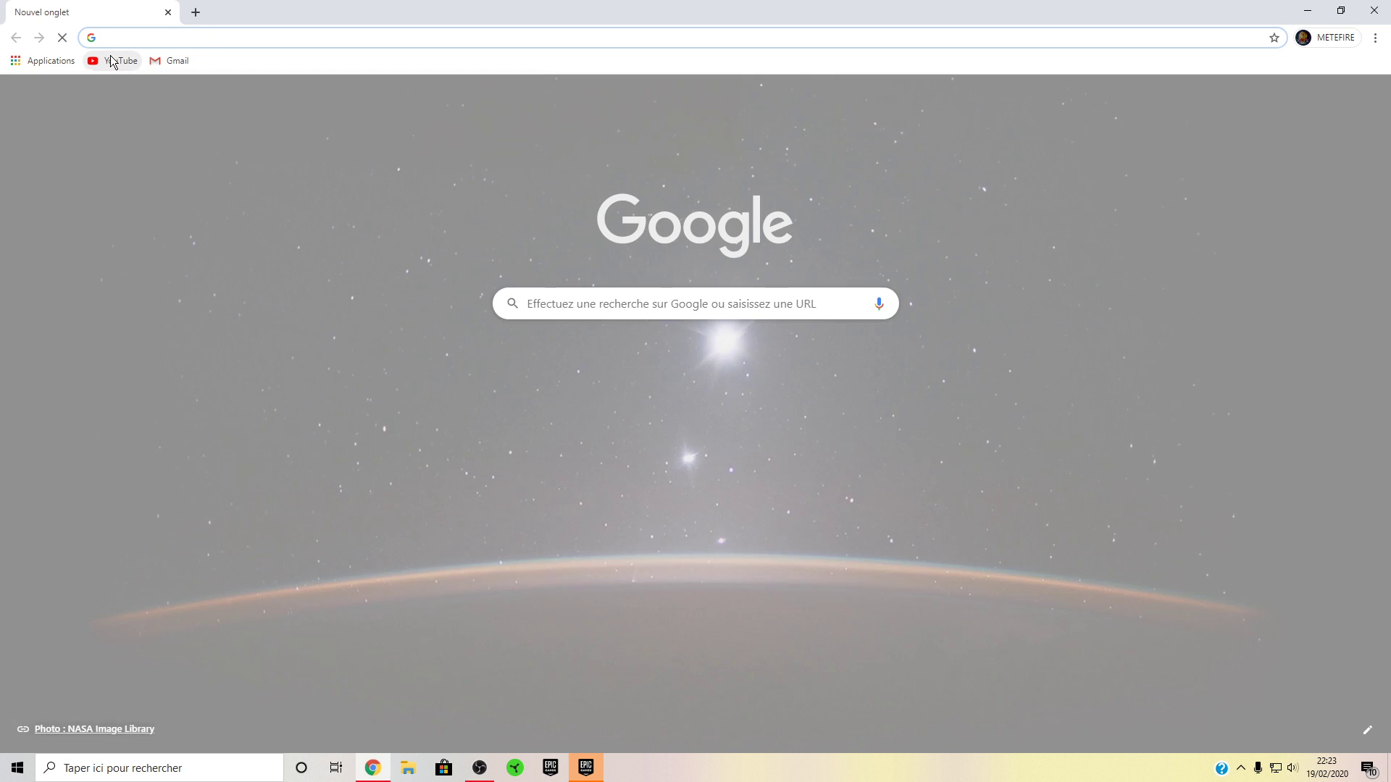
- Switch to Chrome, load YouTube and open the channel's YouTube Studio dashboard
{"action": "left_click", "coordinate": [112, 60]}
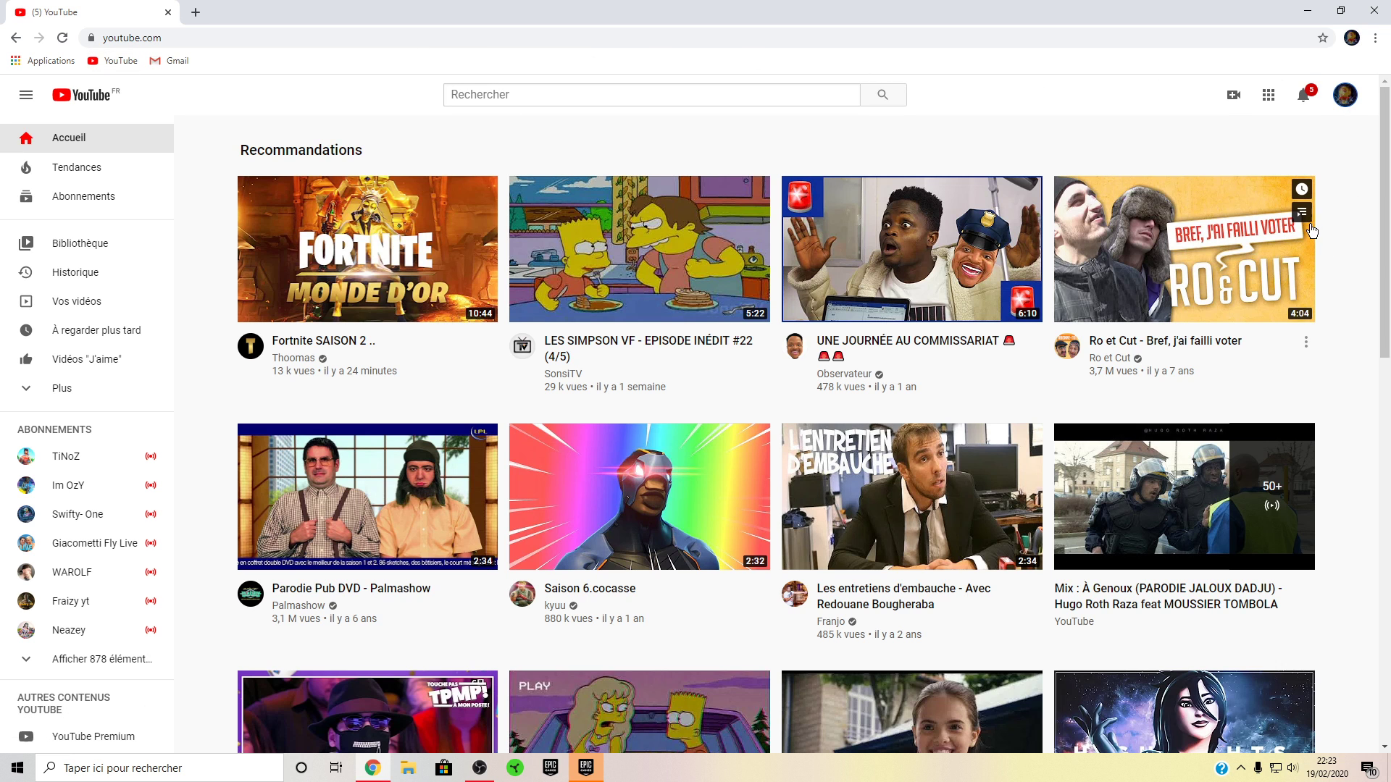
{"action": "left_click", "coordinate": [1342, 99]}
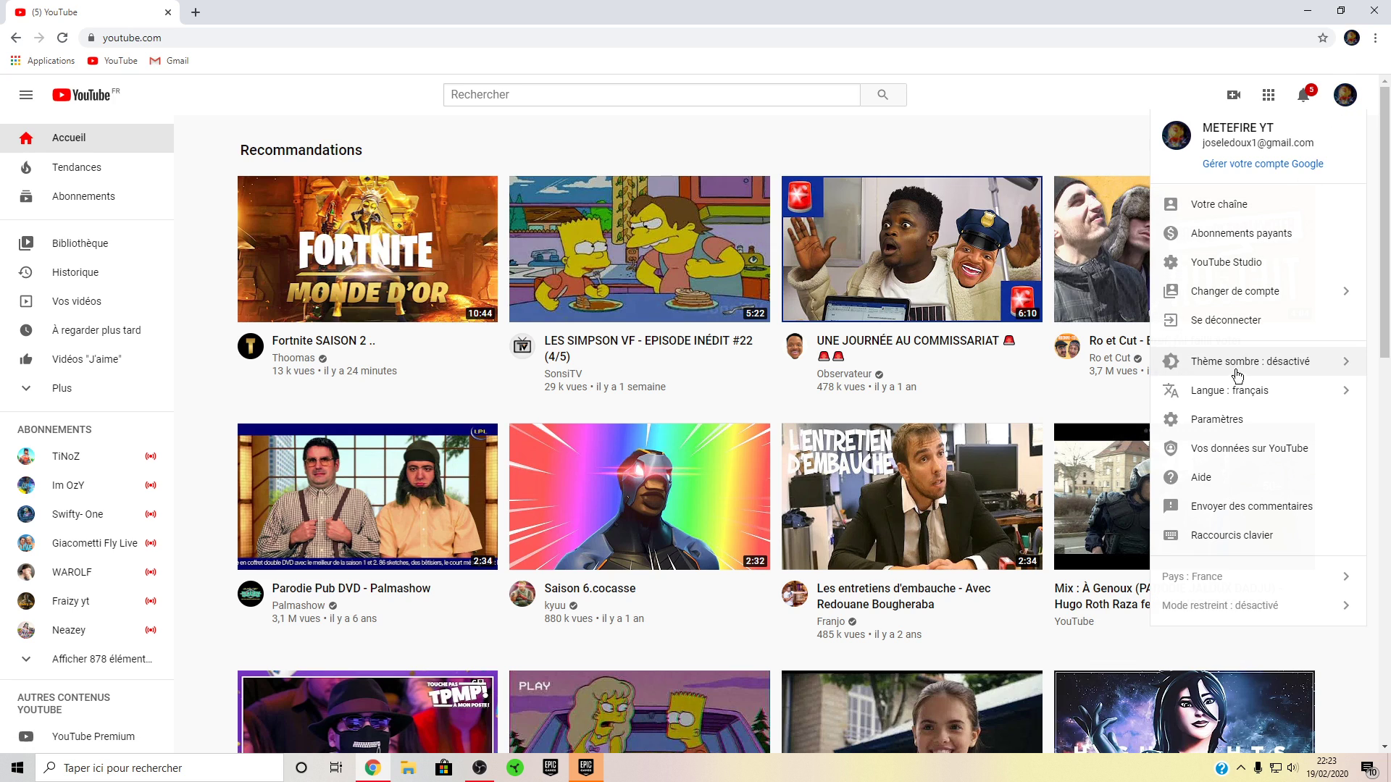
{"action": "left_click", "coordinate": [1231, 418]}
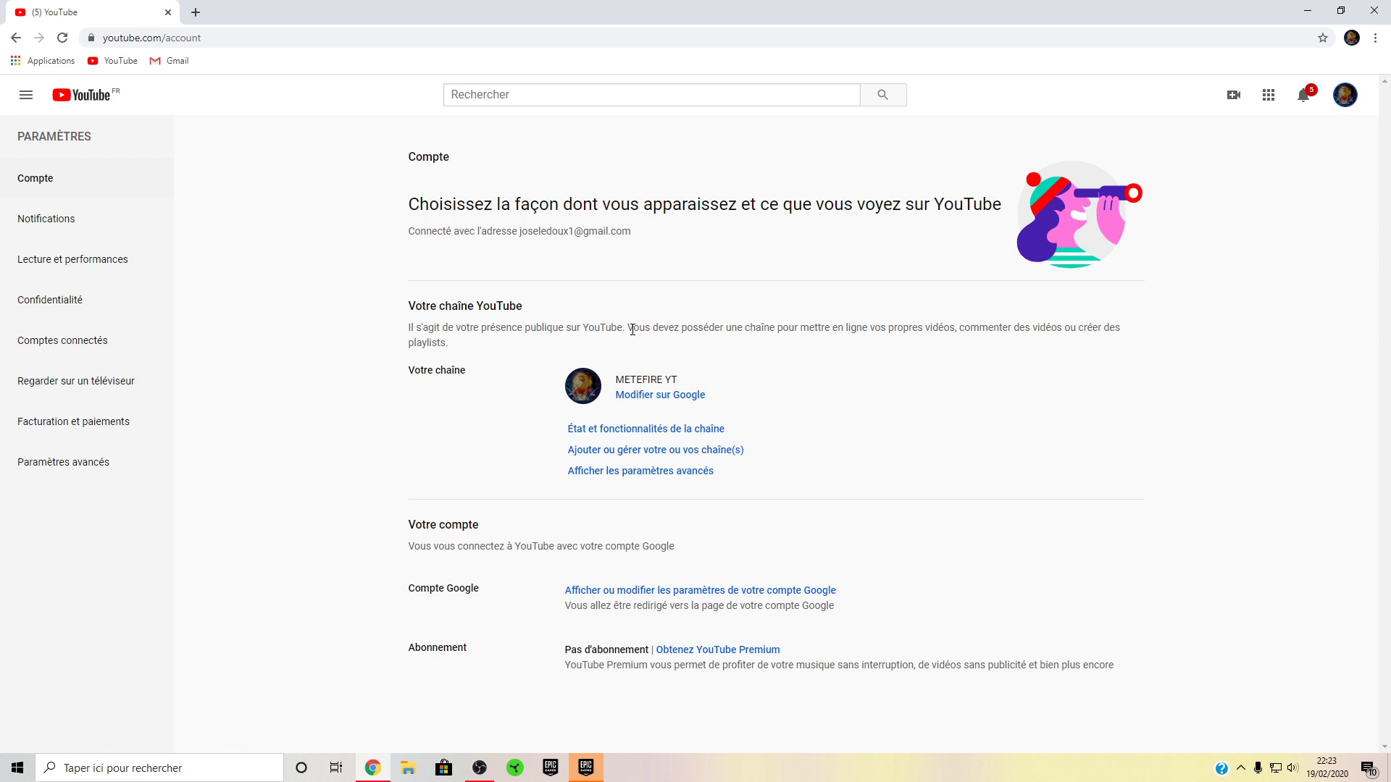
{"action": "left_click", "coordinate": [15, 38]}
{"action": "left_click", "coordinate": [1345, 103]}
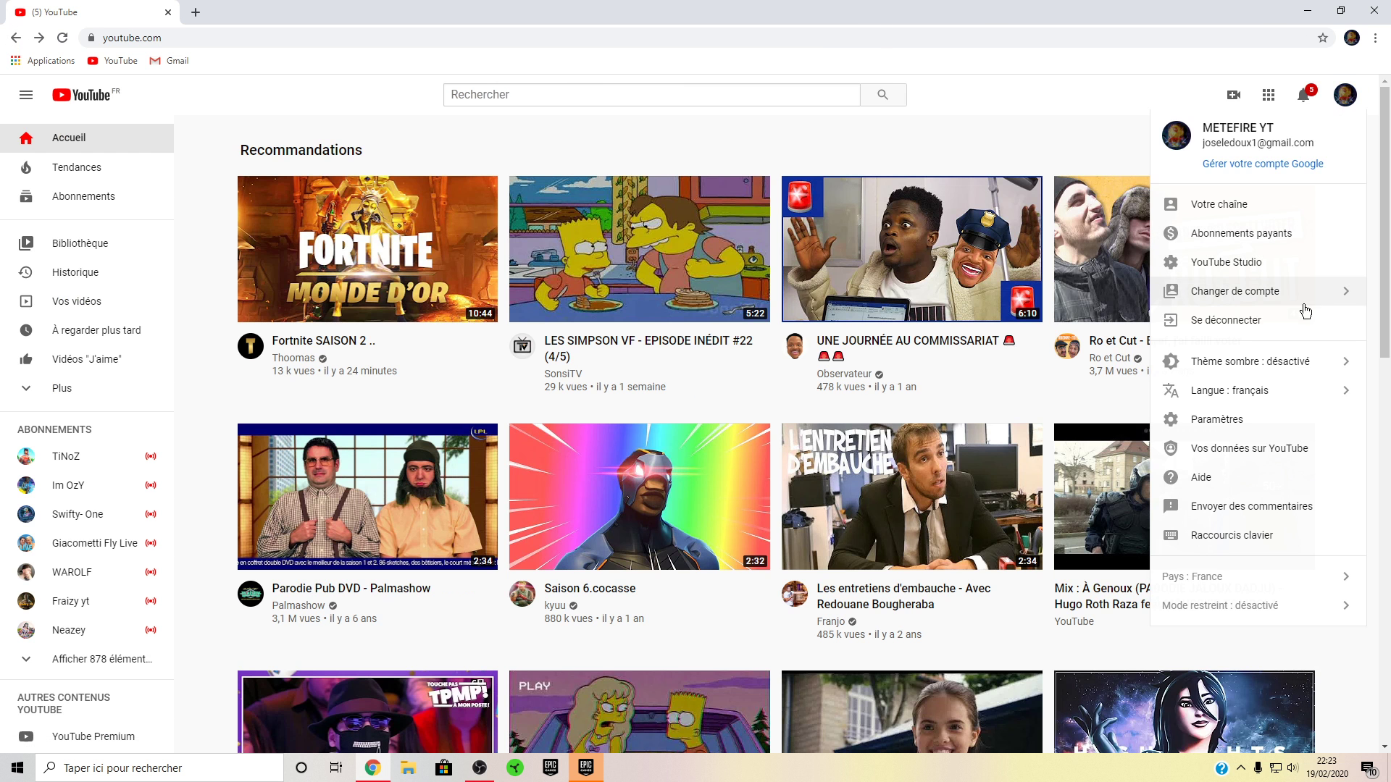
{"action": "left_click", "coordinate": [1267, 259]}
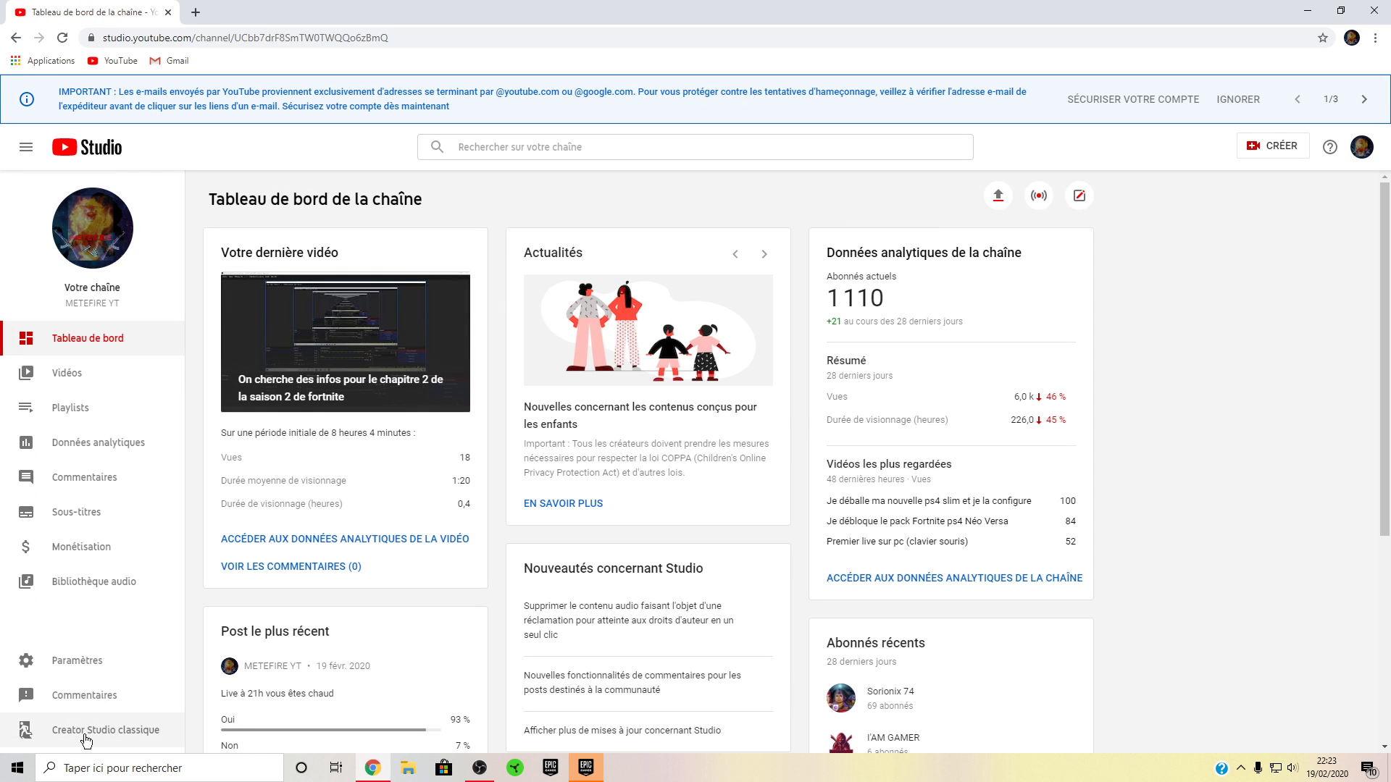
- Open Creator Studio classique and locate the stream key in the live streaming page's encoder configuration
{"action": "left_click", "coordinate": [86, 733]}
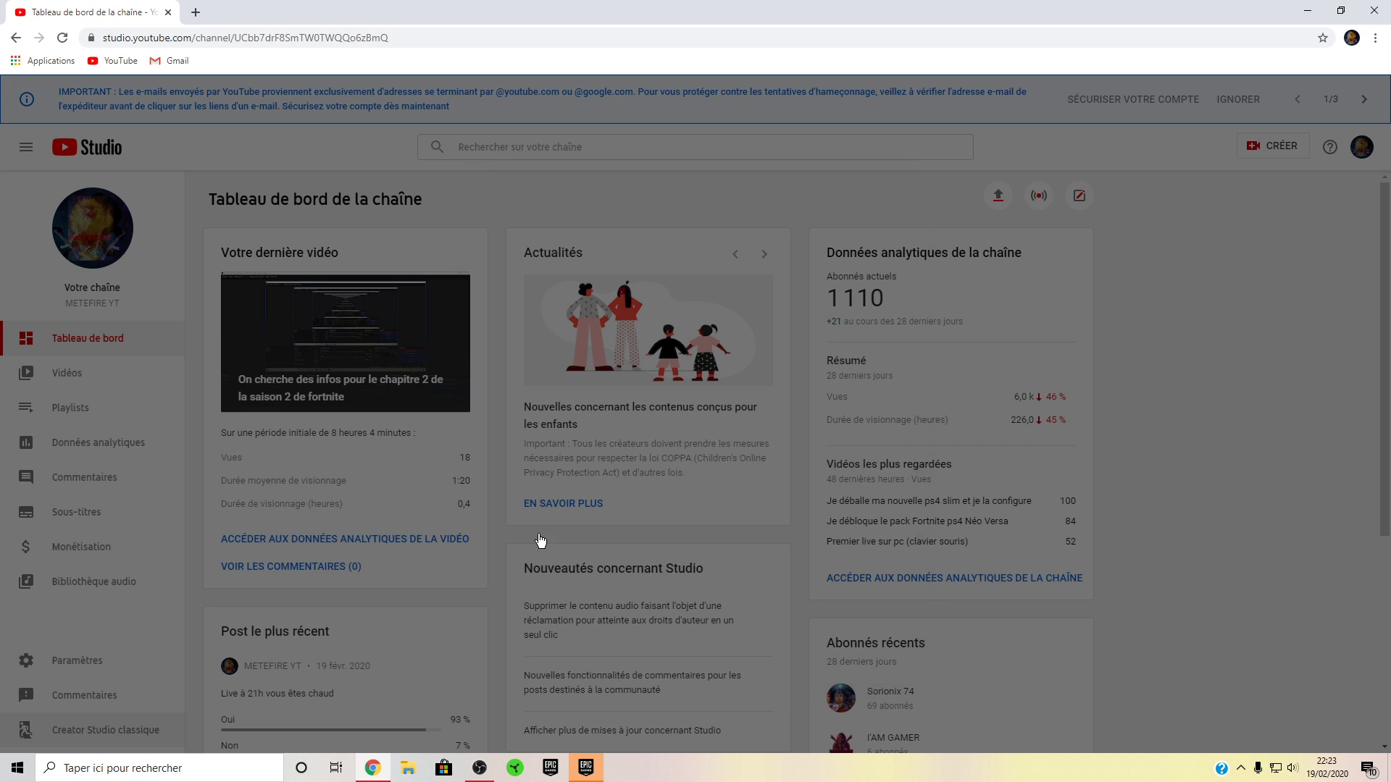
{"action": "left_click", "coordinate": [867, 636]}
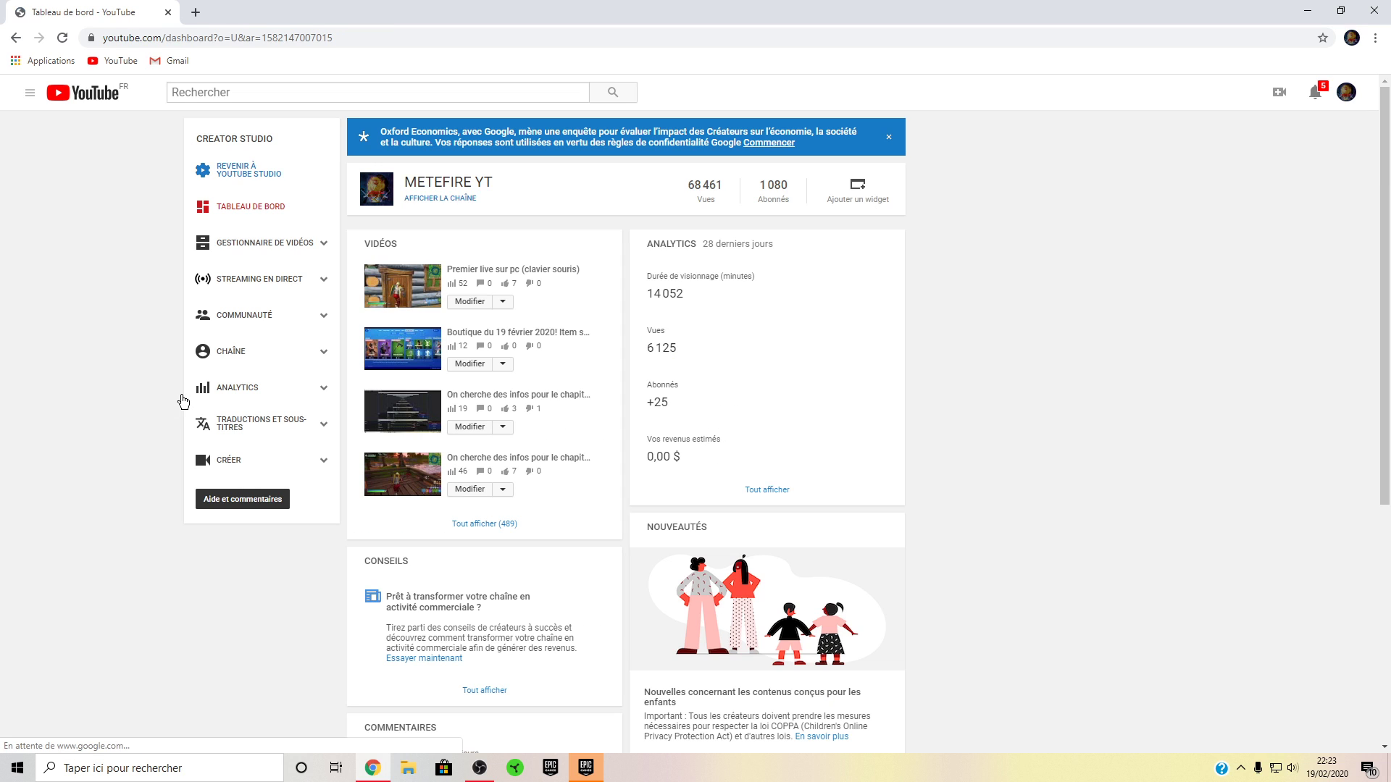
{"action": "left_click", "coordinate": [258, 280]}
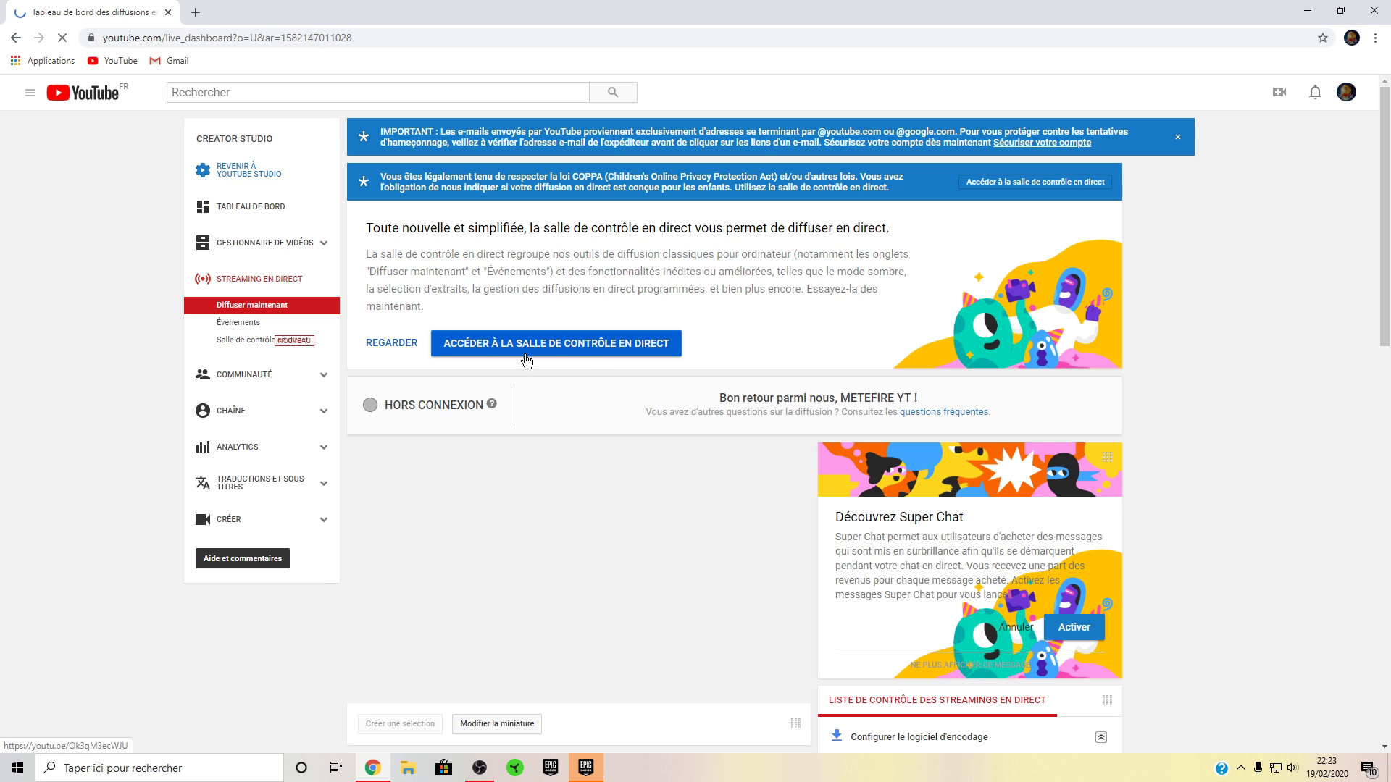
{"action": "scroll", "coordinate": [515, 473], "scroll_direction": "down", "scroll_amount": 5}
{"action": "scroll", "coordinate": [520, 549], "scroll_direction": "down", "scroll_amount": 2}
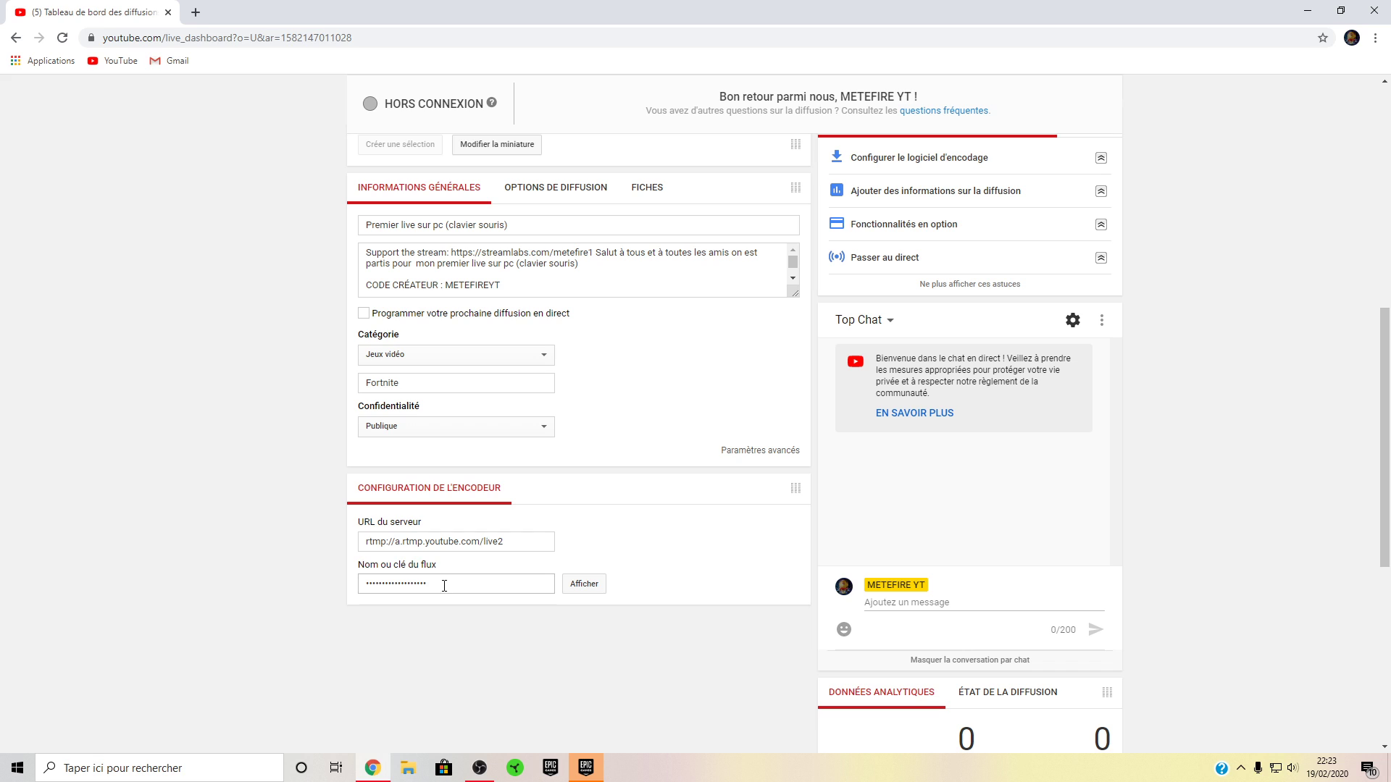
{"action": "left_click", "coordinate": [437, 583]}
- Switch back to OBS and select Matériel (NVENC) as the streaming encoder in the output settings
{"action": "left_click", "coordinate": [480, 769]}
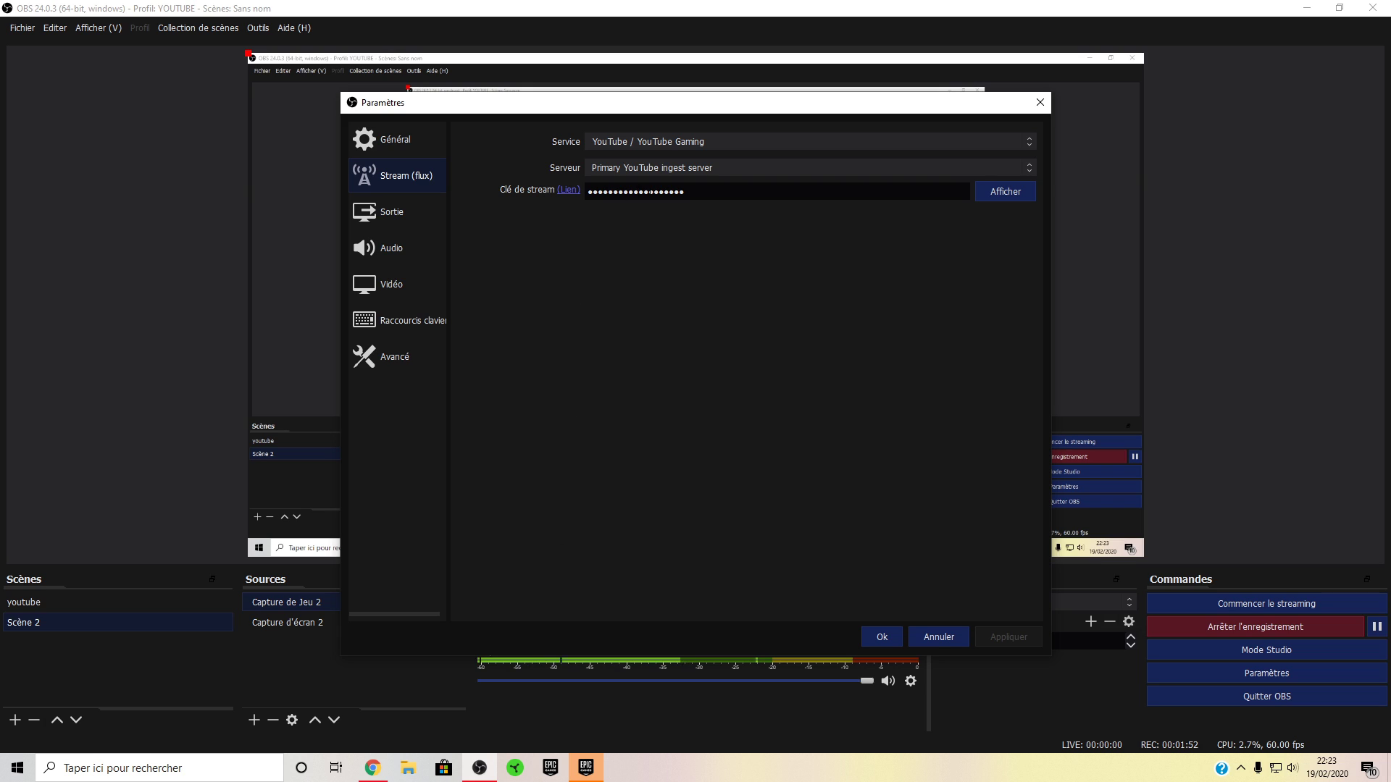
{"action": "left_click", "coordinate": [401, 212]}
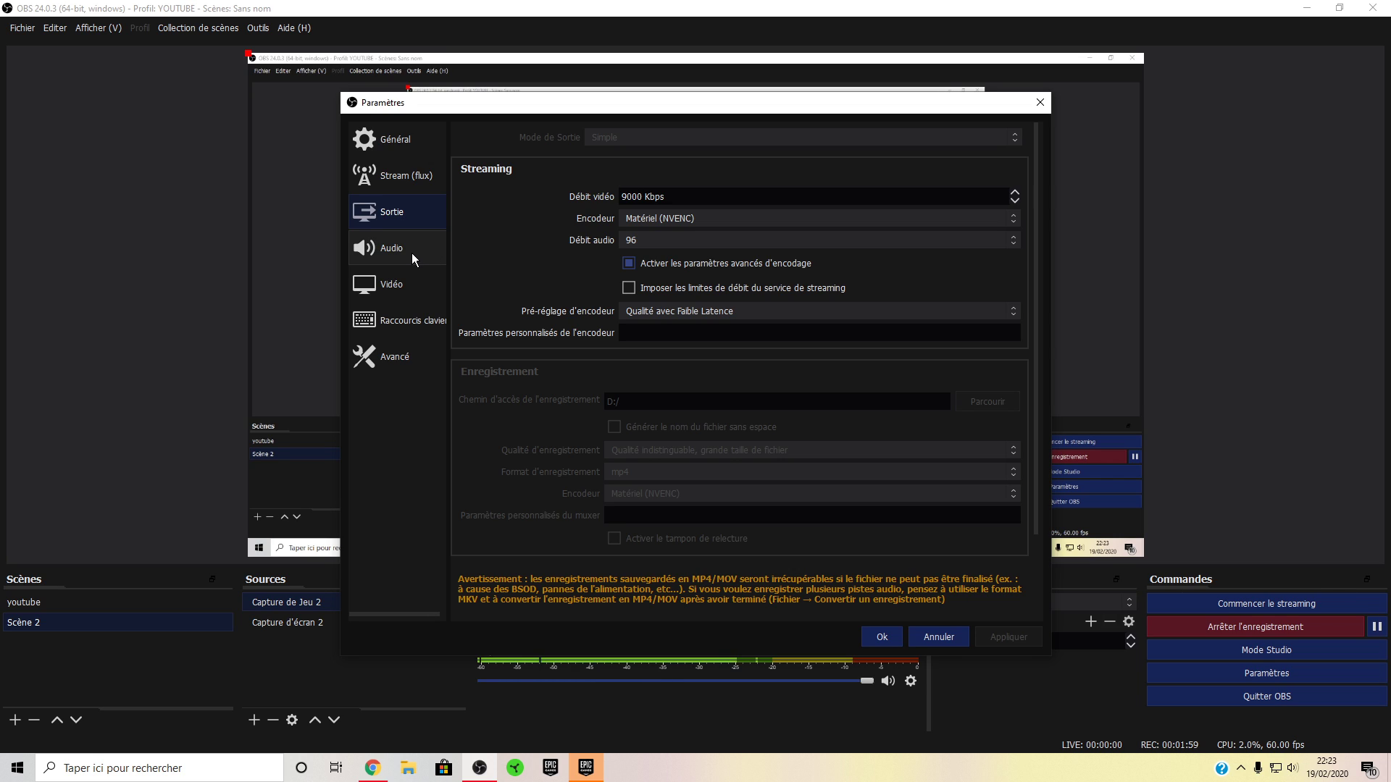
{"action": "left_click", "coordinate": [729, 219]}
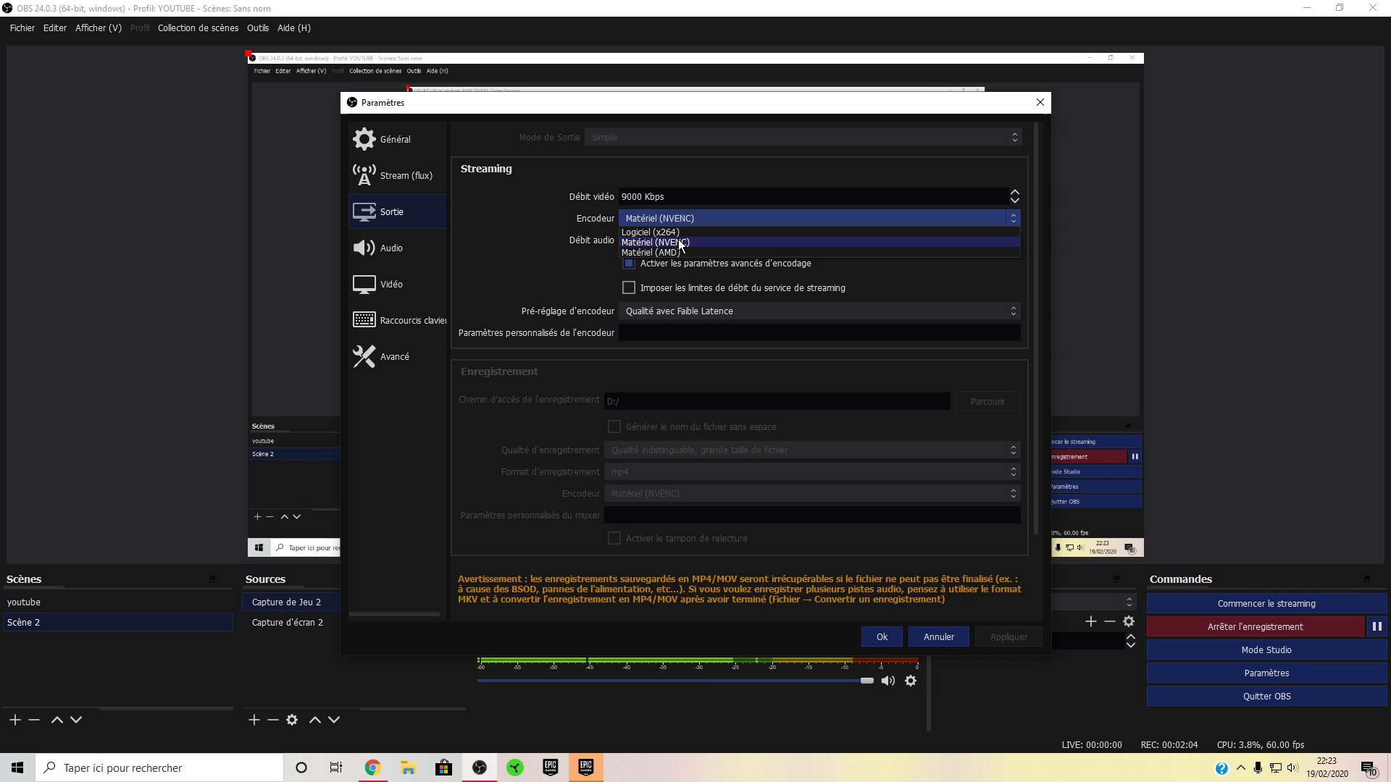
{"action": "left_click", "coordinate": [679, 242]}
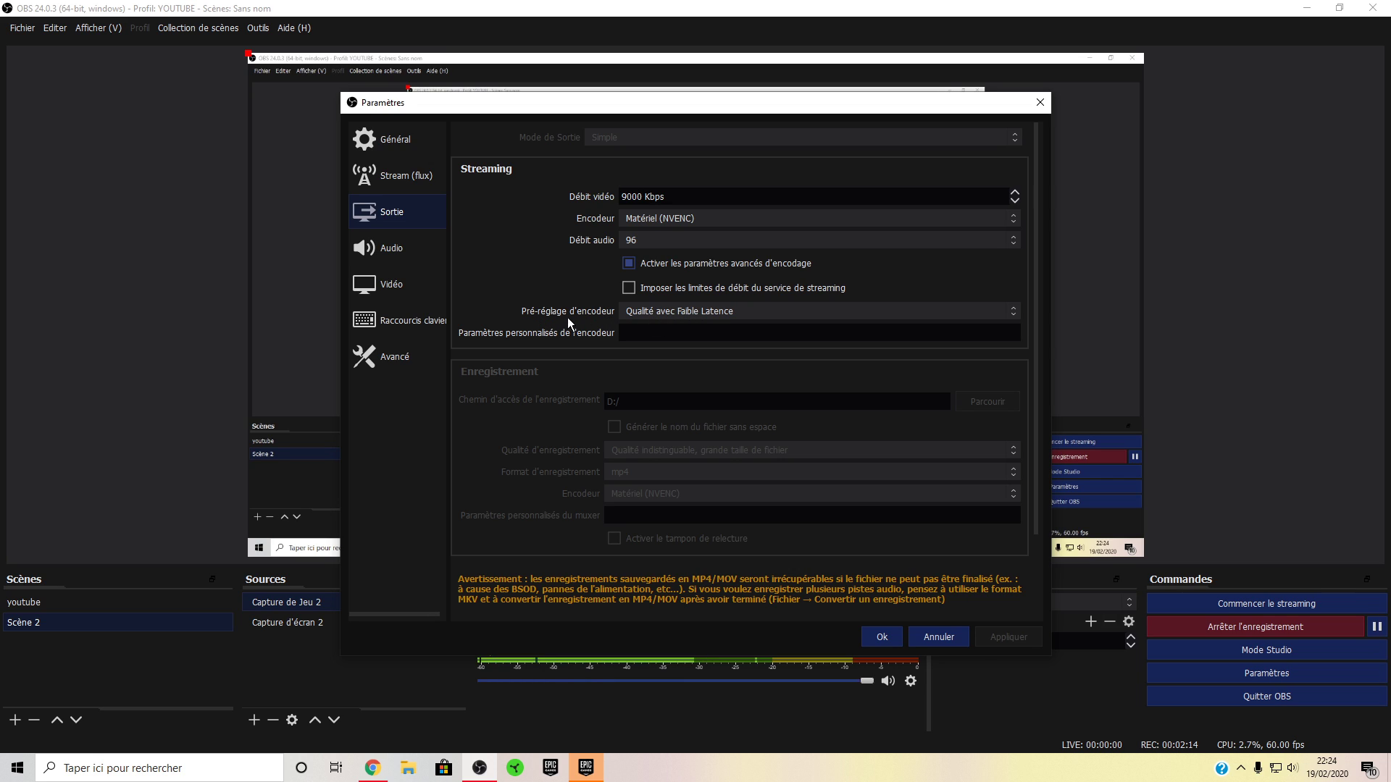
- Examine the available encoder presets and the recording options in the output settings
{"action": "left_click", "coordinate": [660, 311]}
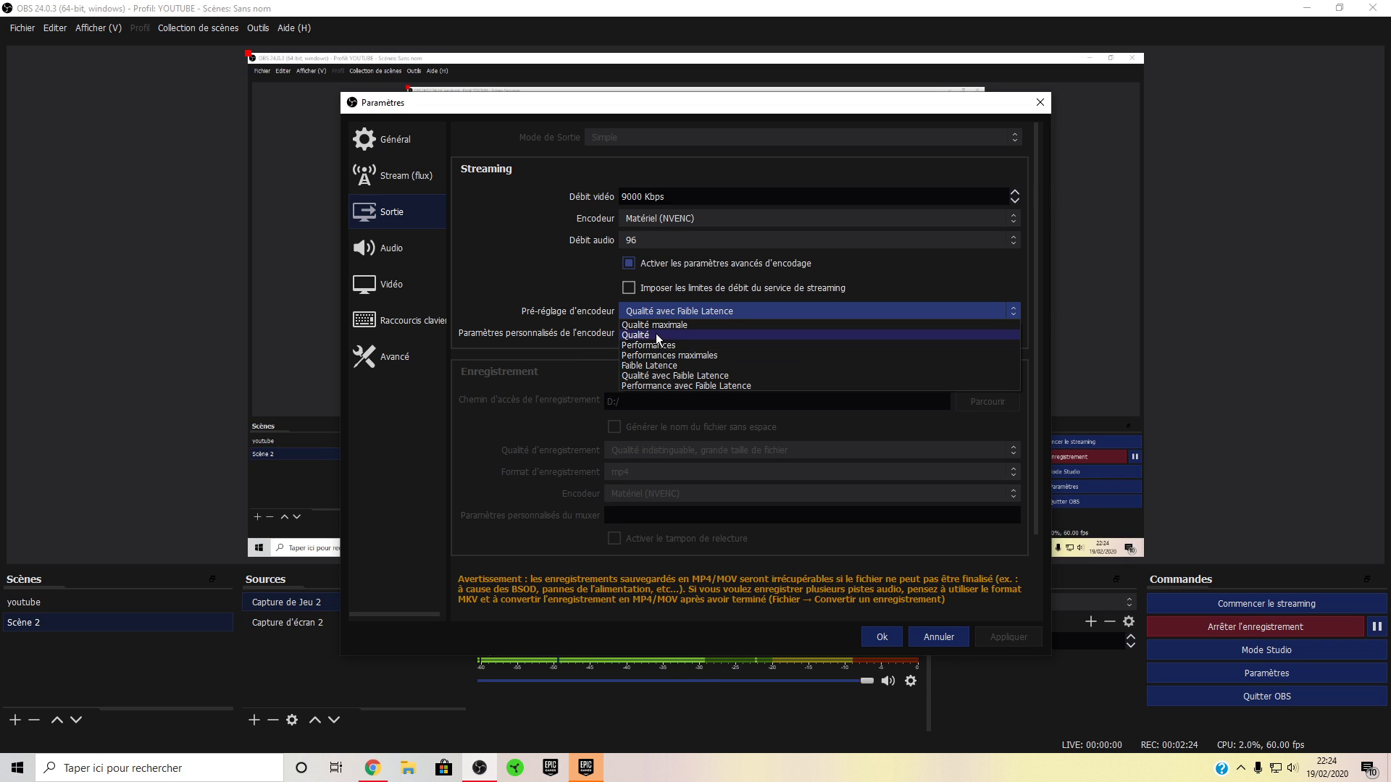
{"action": "left_click", "coordinate": [573, 360]}
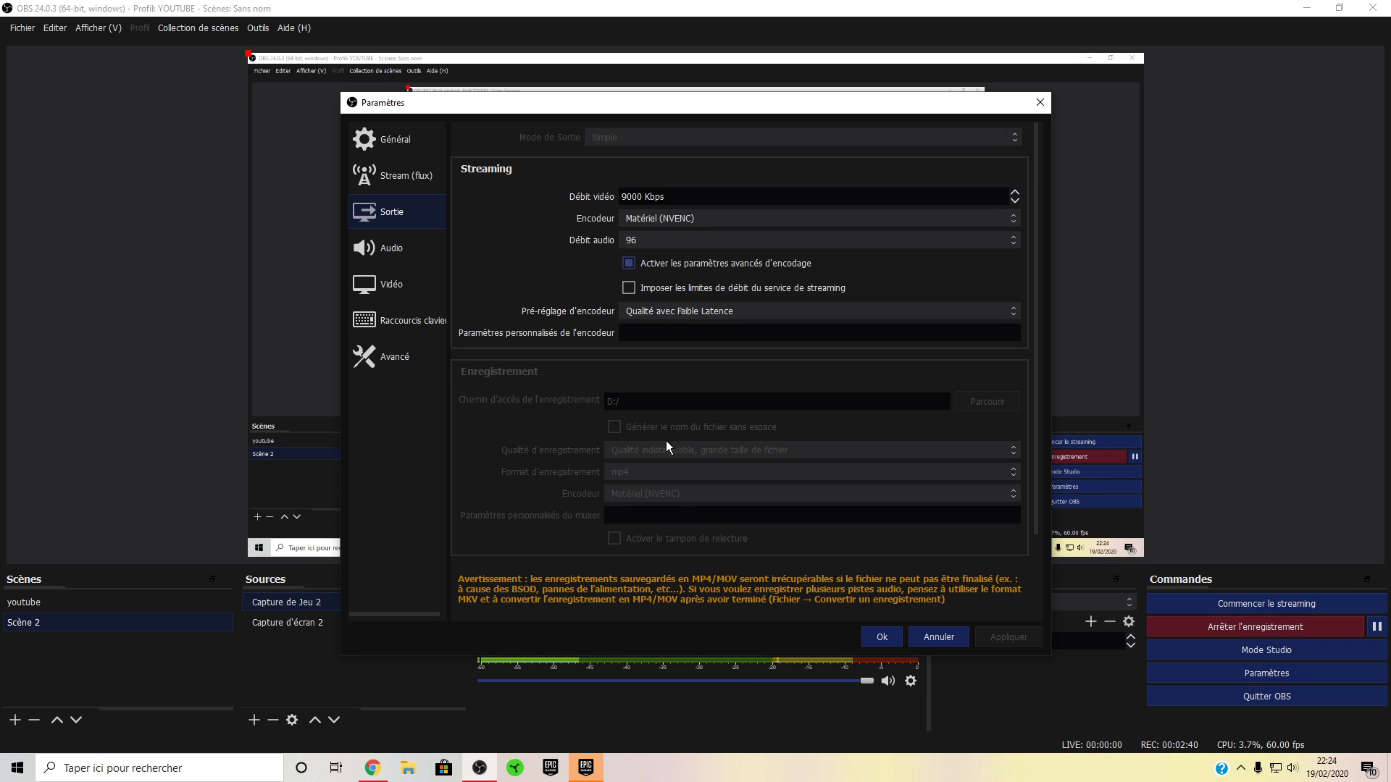
{"action": "scroll", "coordinate": [666, 440], "scroll_direction": "down", "scroll_amount": 2}
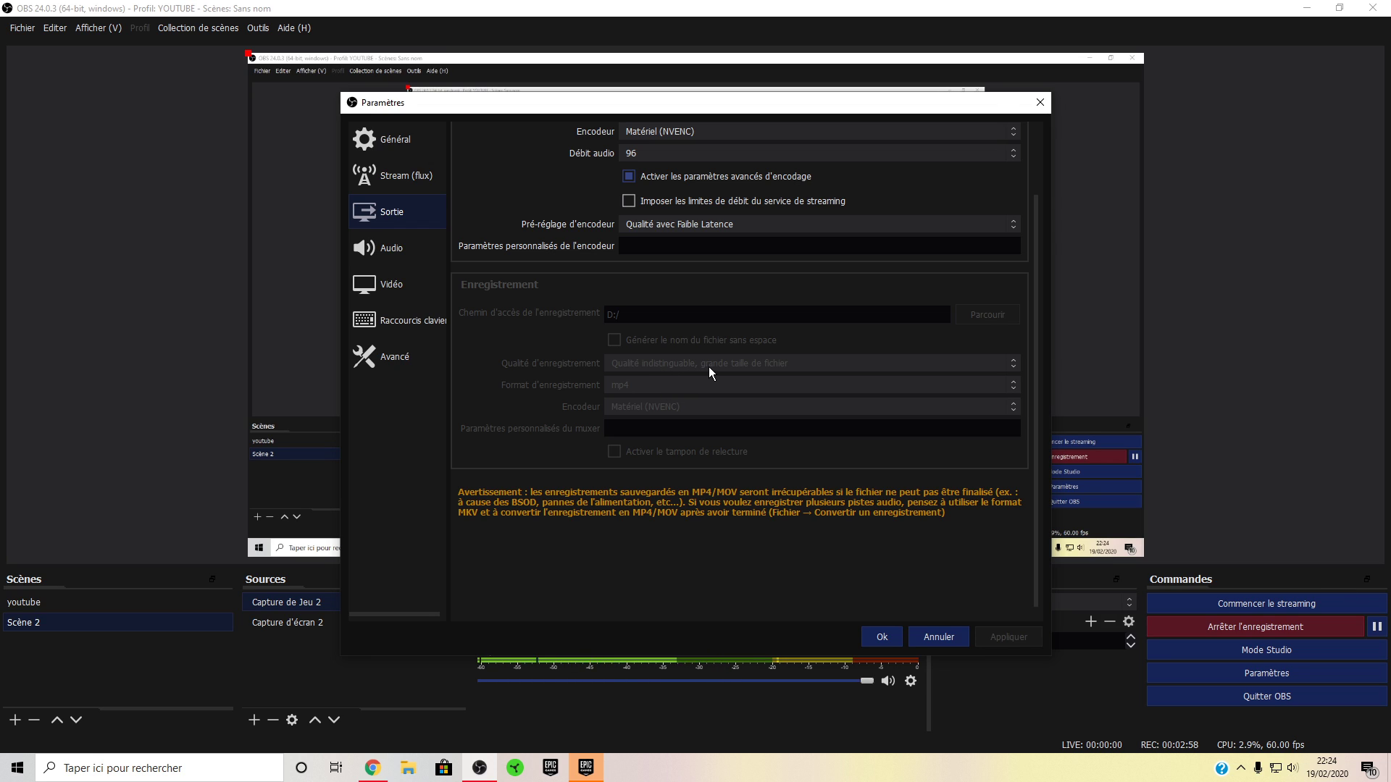
- Set the desktop audio device to Par défaut and the Micro/Auxiliaire device to Microphone (Realtek(R) Audio) in the audio settings
{"action": "left_click", "coordinate": [415, 253]}
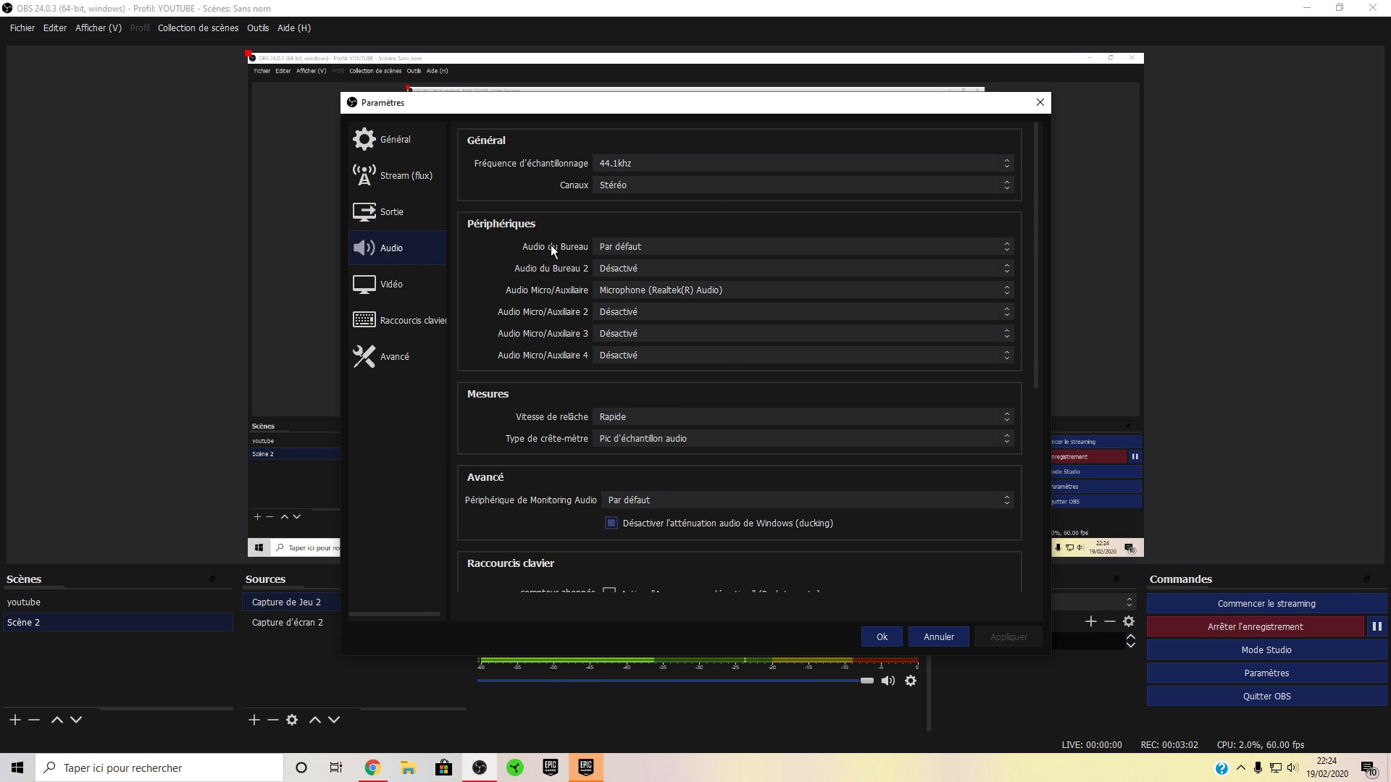
{"action": "left_click", "coordinate": [619, 247]}
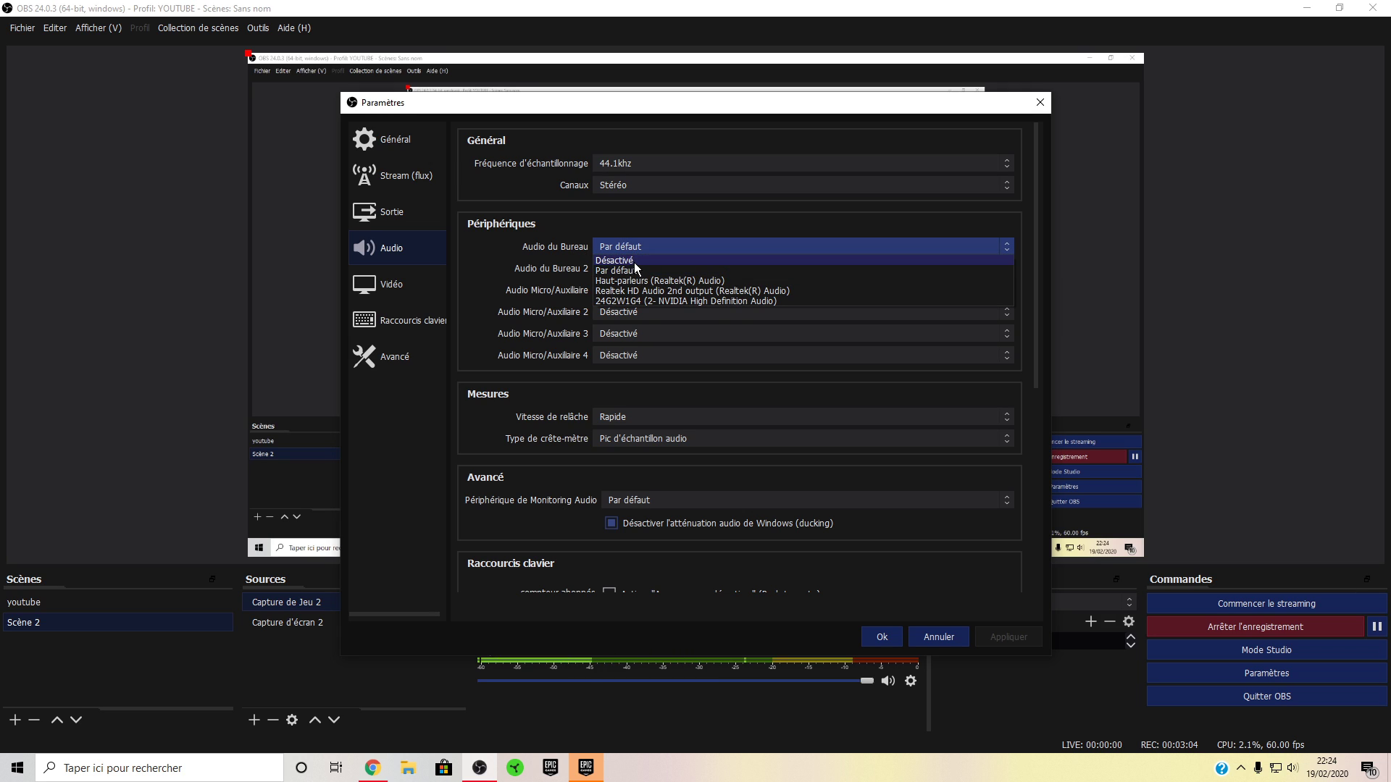
{"action": "left_click", "coordinate": [636, 271]}
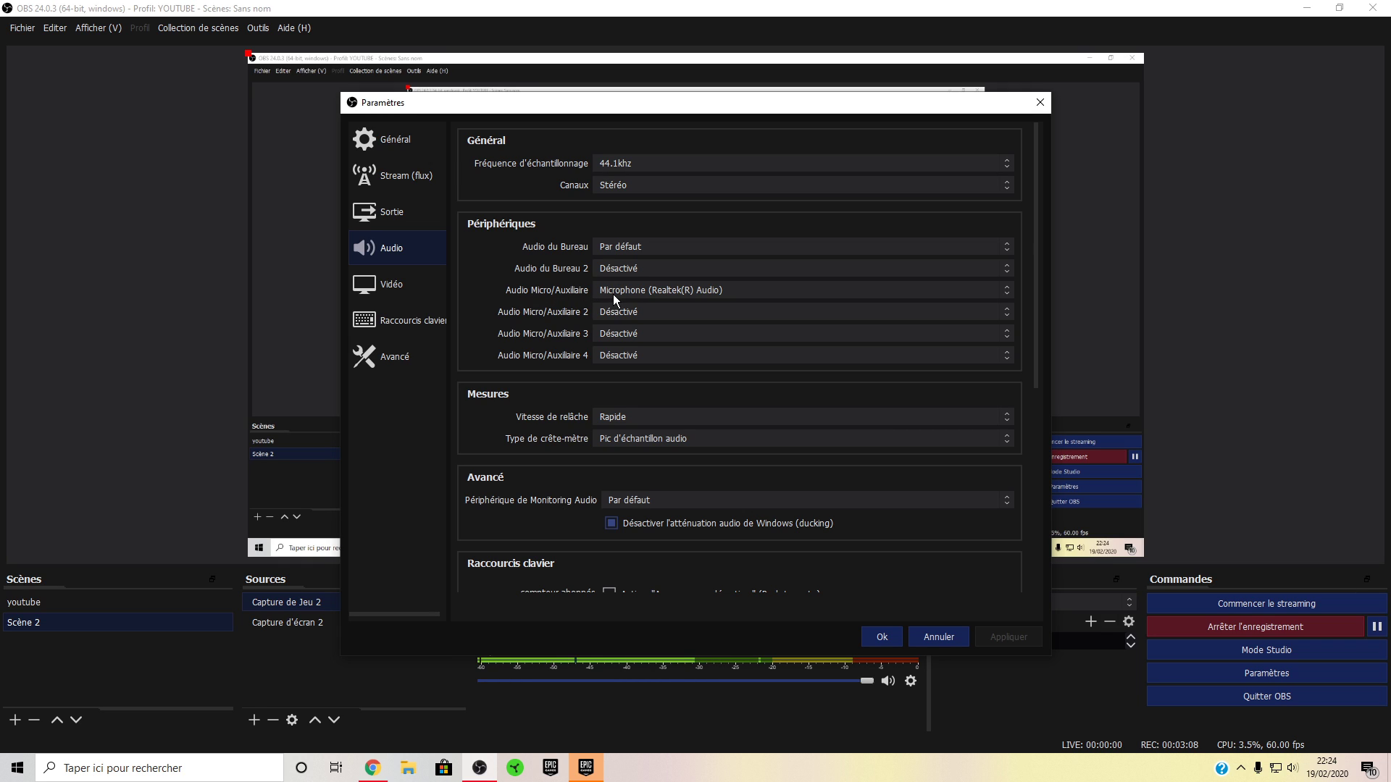
{"action": "left_click", "coordinate": [610, 291]}
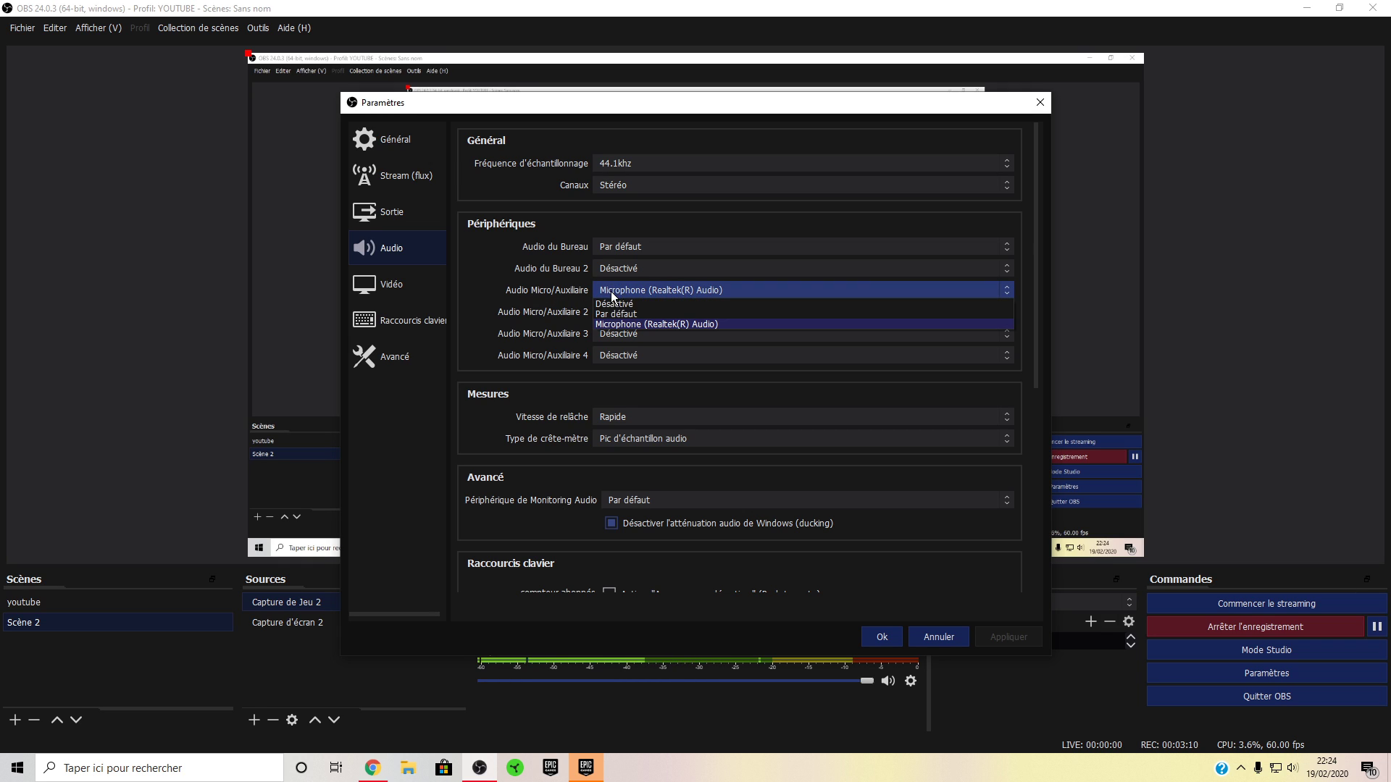
{"action": "left_click", "coordinate": [634, 324]}
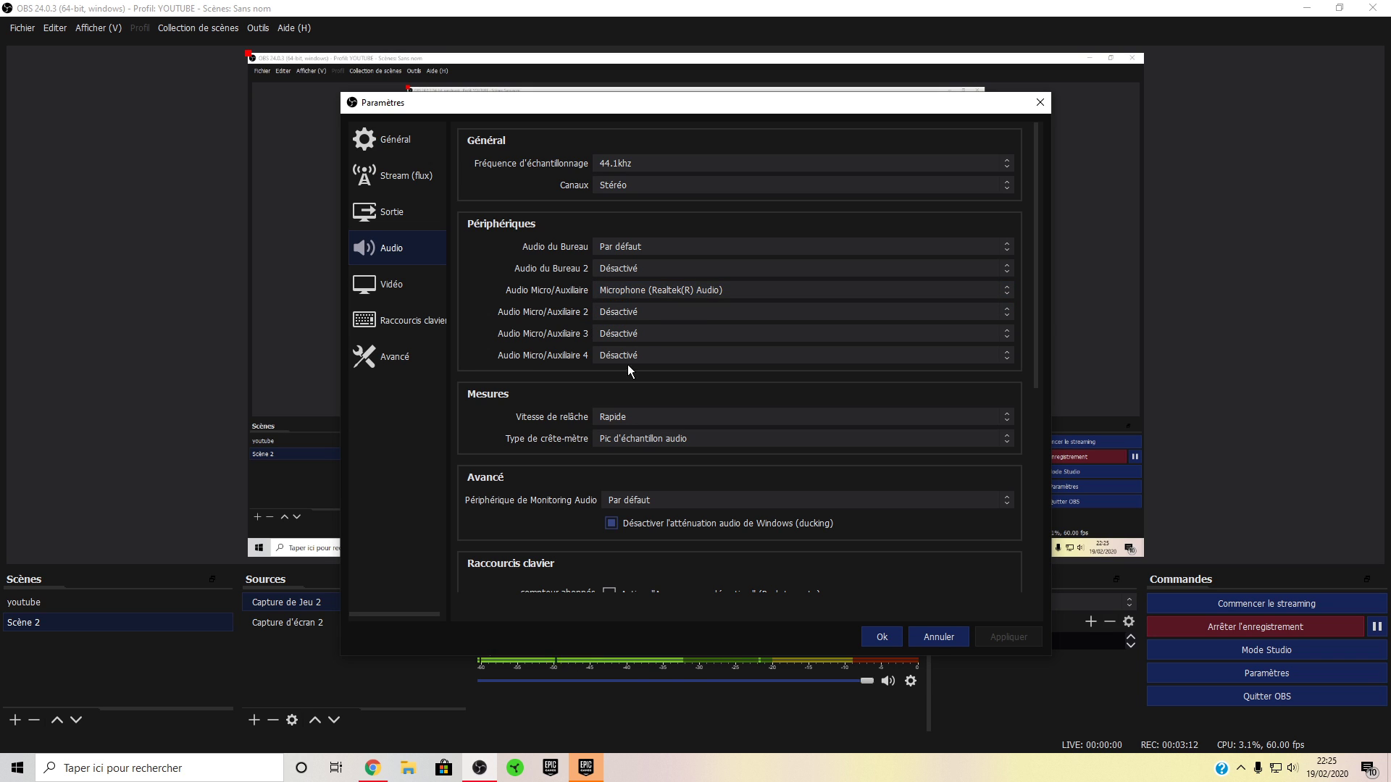
- Examine the remaining audio options, the video resolution and frame rate settings, and the keyboard shortcuts for streaming and recording
{"action": "scroll", "coordinate": [689, 462], "scroll_direction": "down", "scroll_amount": 6}
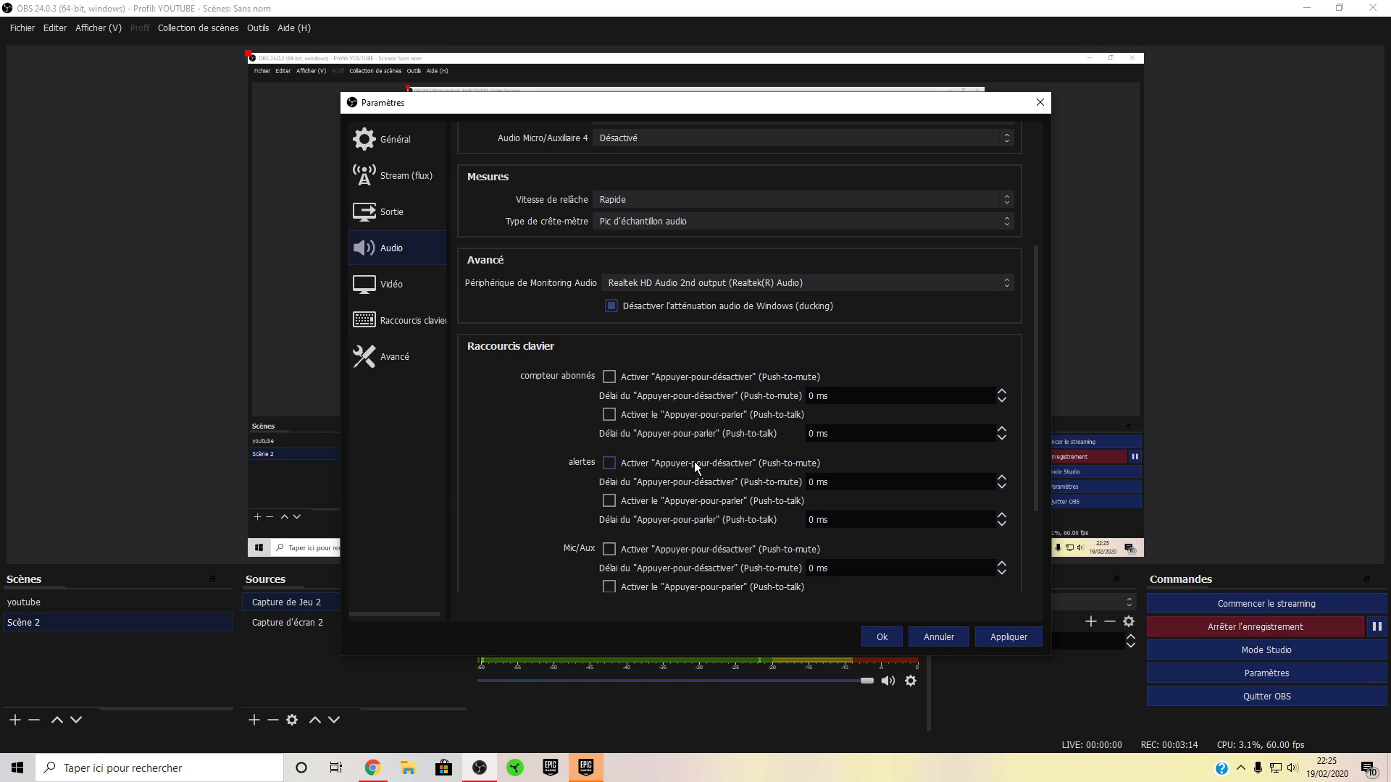
{"action": "scroll", "coordinate": [694, 462], "scroll_direction": "down", "scroll_amount": 4}
{"action": "left_click", "coordinate": [412, 284]}
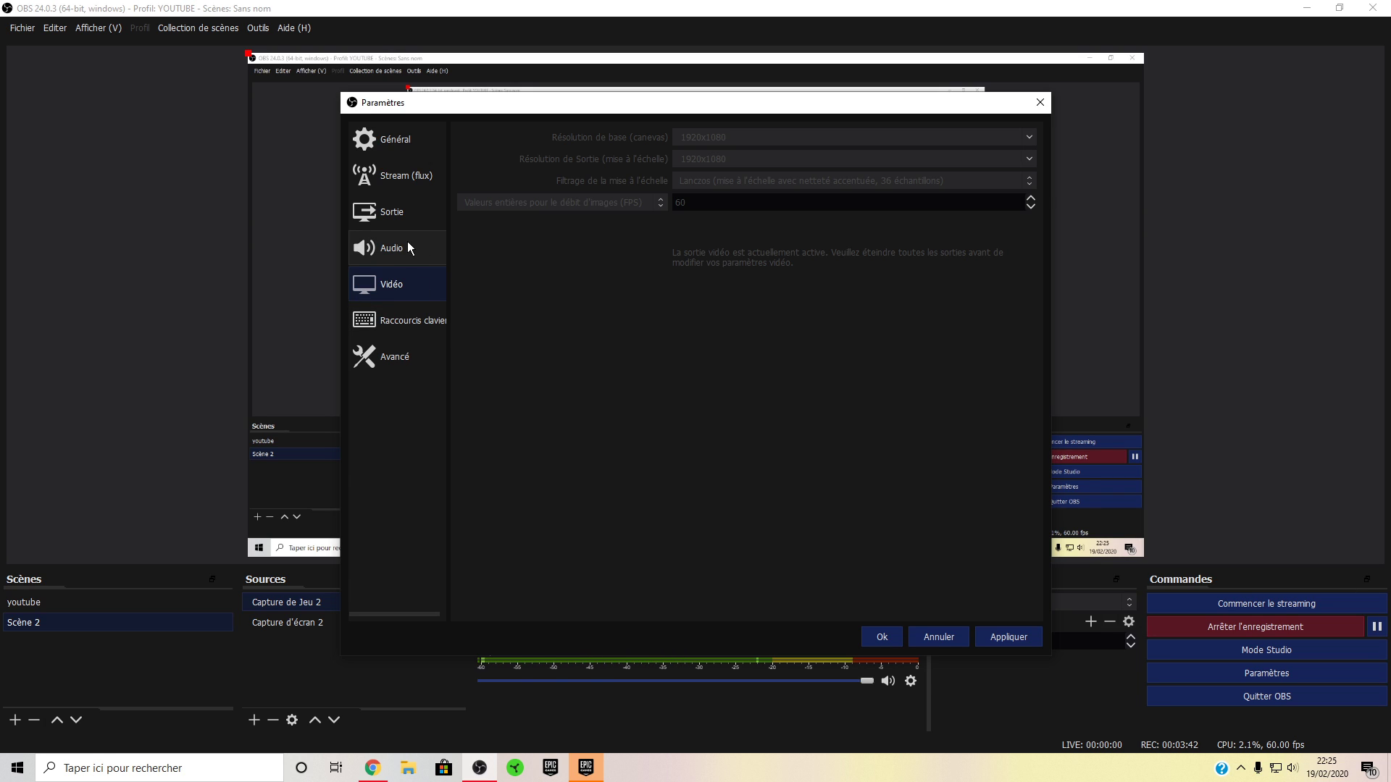
{"action": "left_click", "coordinate": [396, 323]}
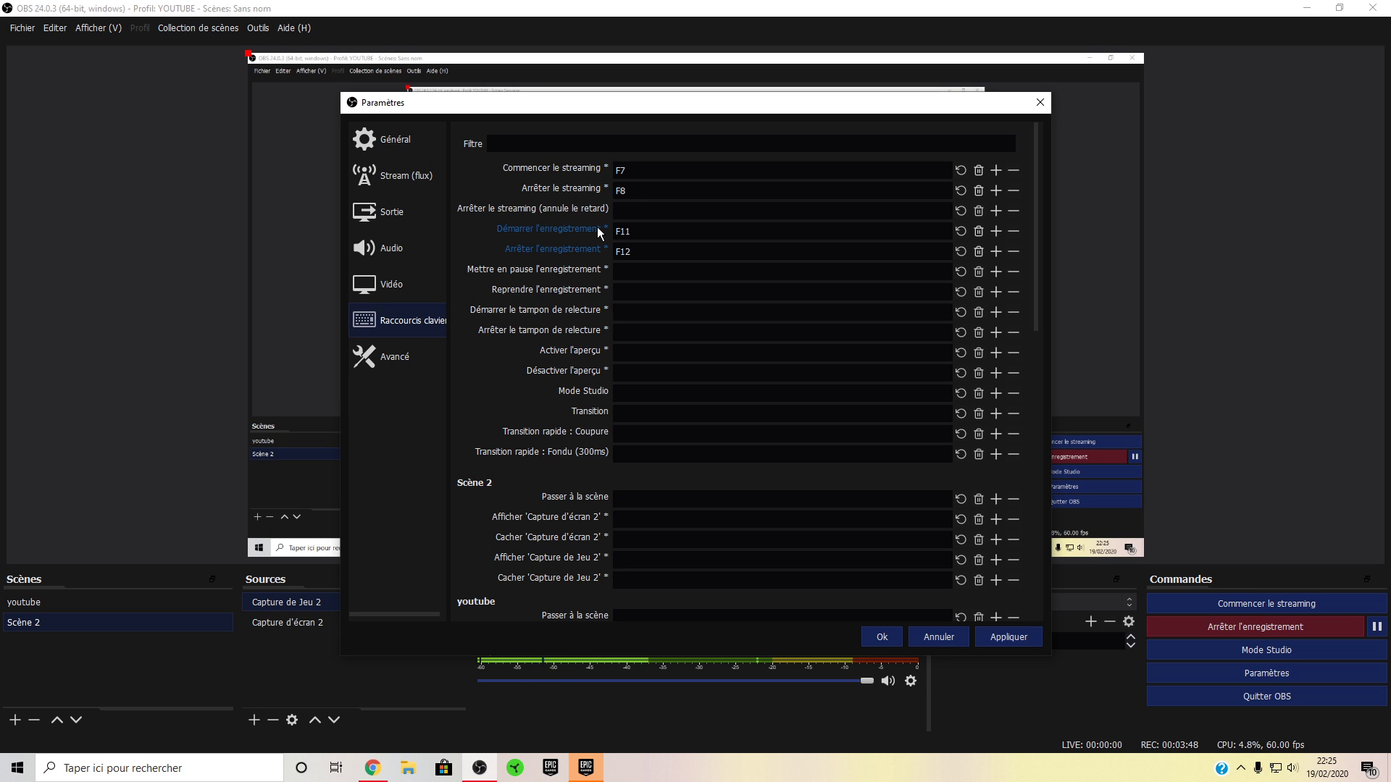
- Choose Normale as the process priority in the advanced settings, review the remaining advanced options and save the settings
{"action": "left_click", "coordinate": [410, 354]}
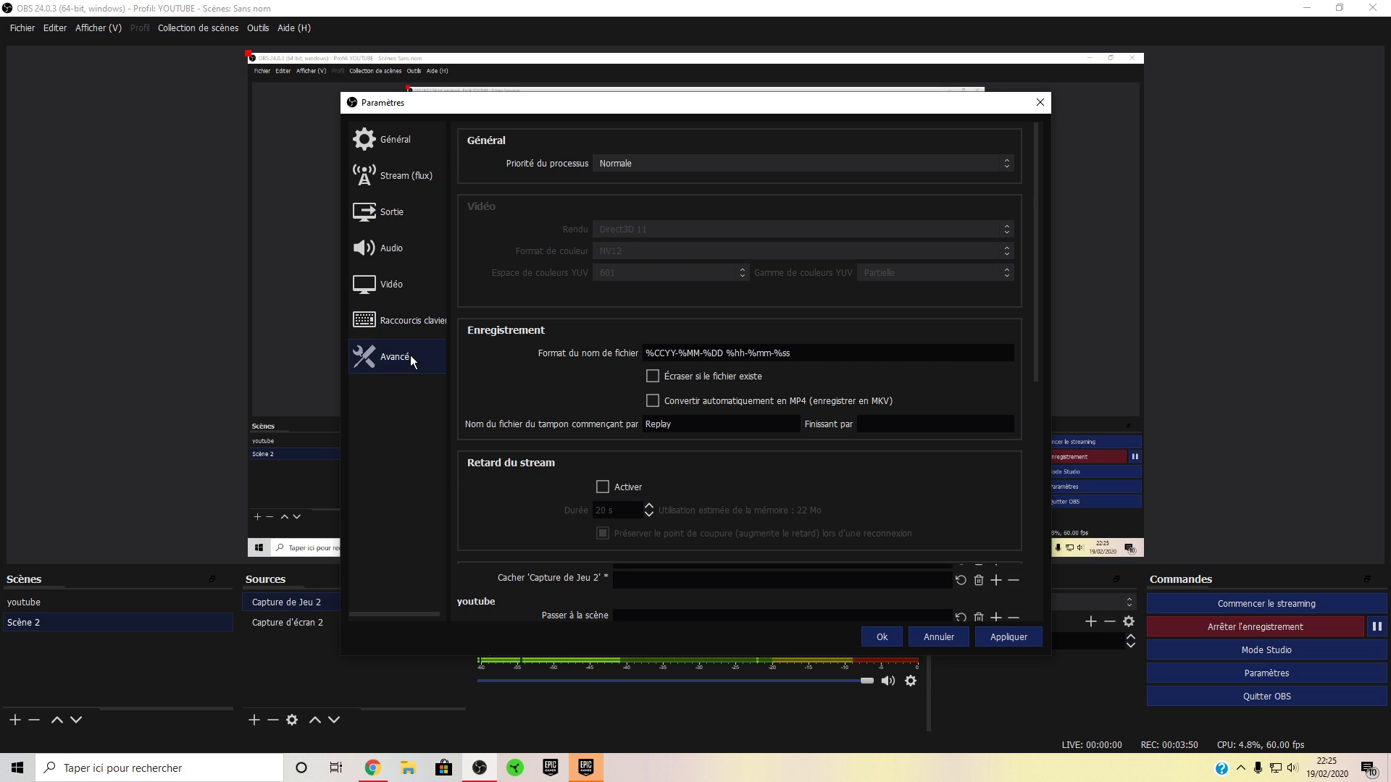
{"action": "left_click", "coordinate": [644, 162]}
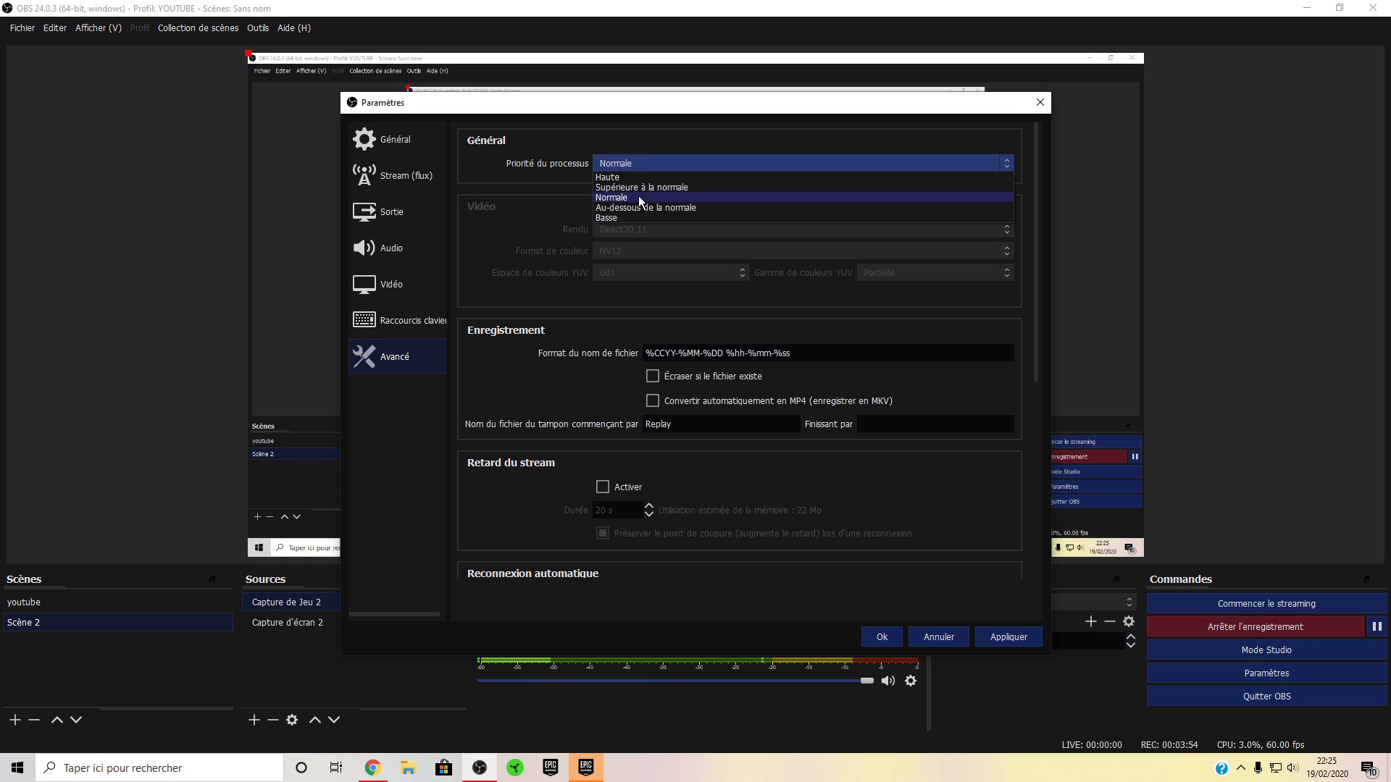
{"action": "left_click", "coordinate": [637, 195]}
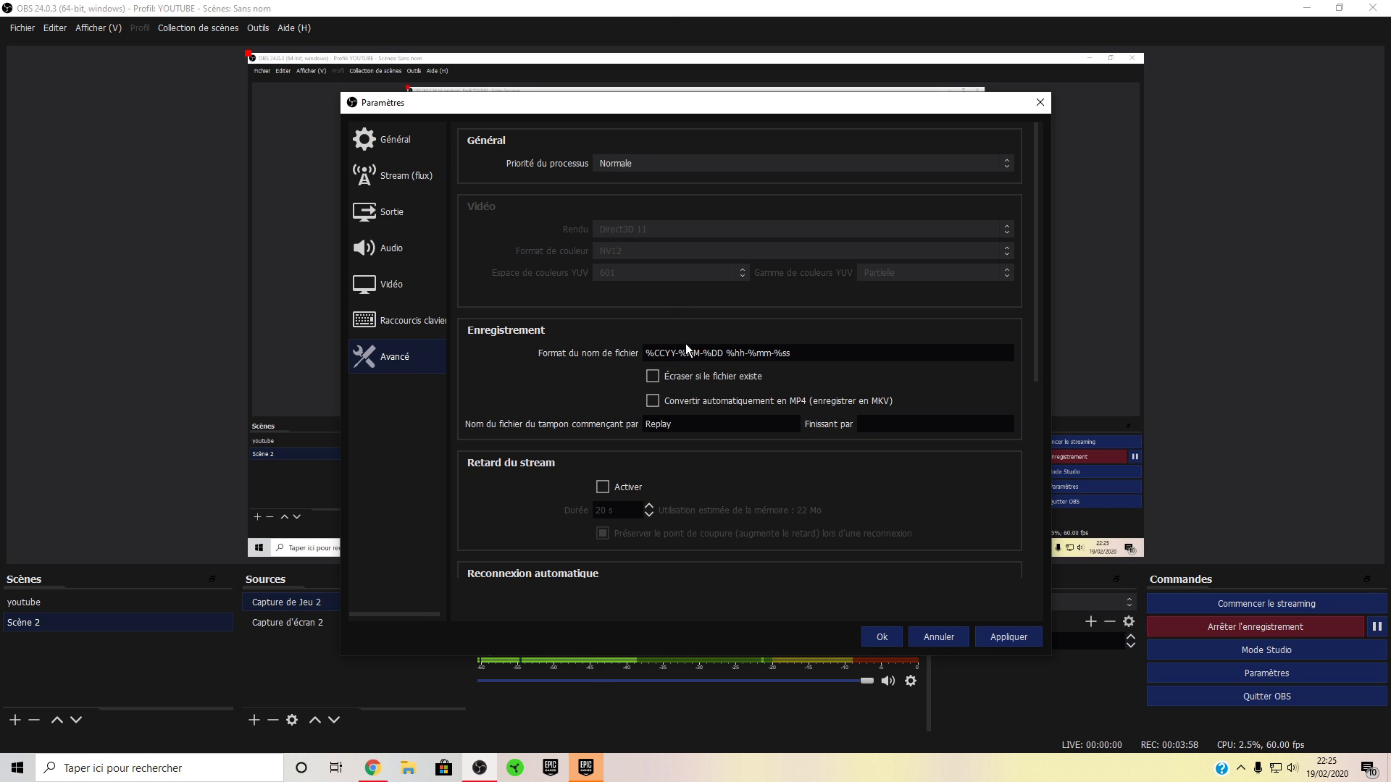
{"action": "scroll", "coordinate": [688, 376], "scroll_direction": "down", "scroll_amount": 4}
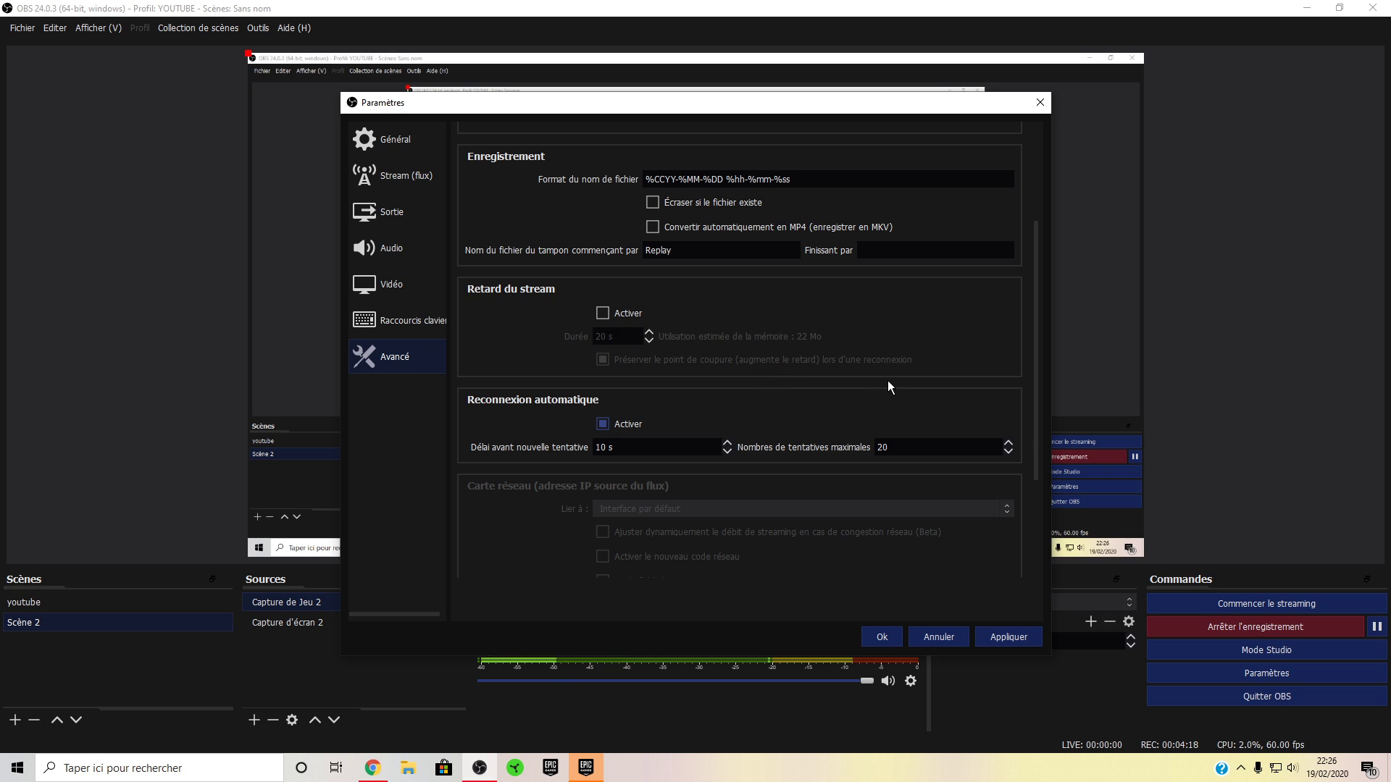
{"action": "scroll", "coordinate": [923, 437], "scroll_direction": "down", "scroll_amount": 4}
{"action": "scroll", "coordinate": [861, 514], "scroll_direction": "up", "scroll_amount": 5}
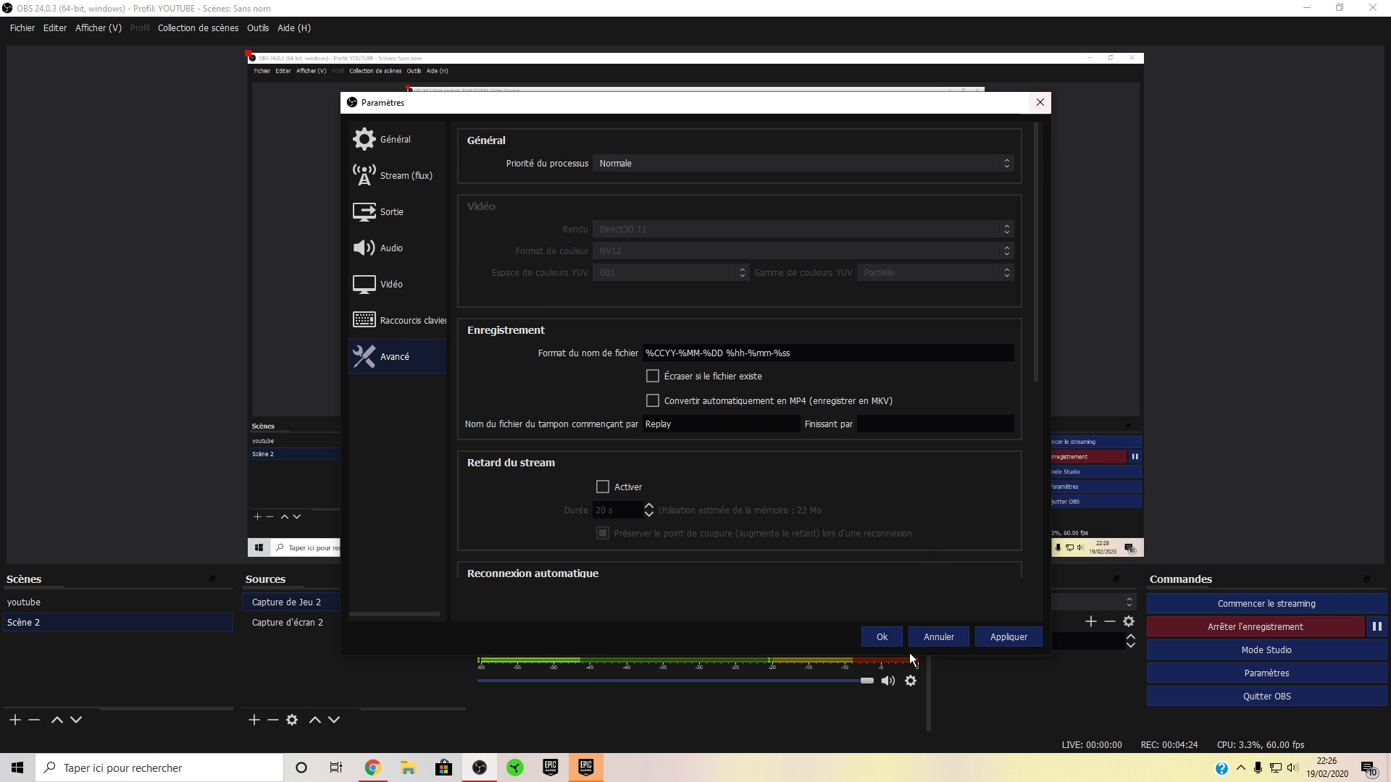
{"action": "left_click", "coordinate": [884, 636]}
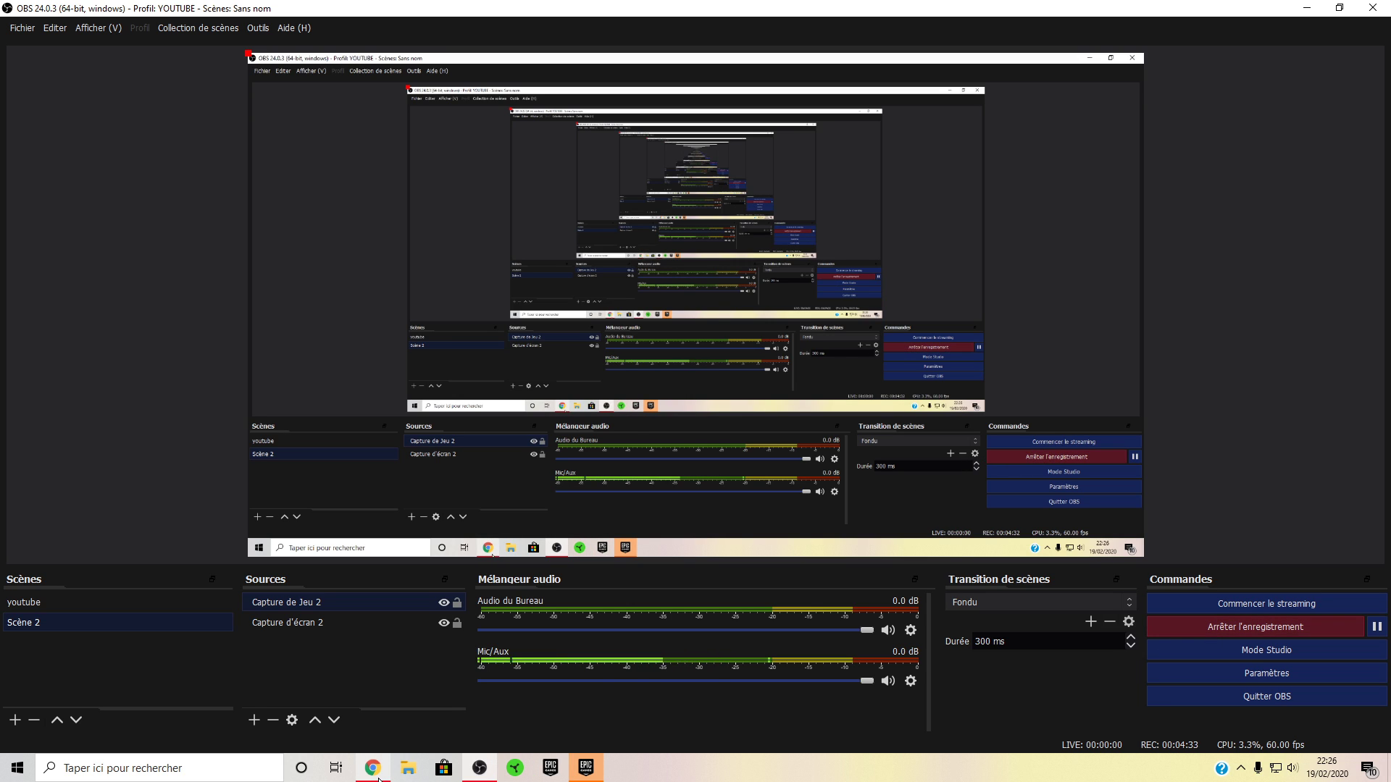
{"action": "mouse_move", "coordinate": [375, 771]}
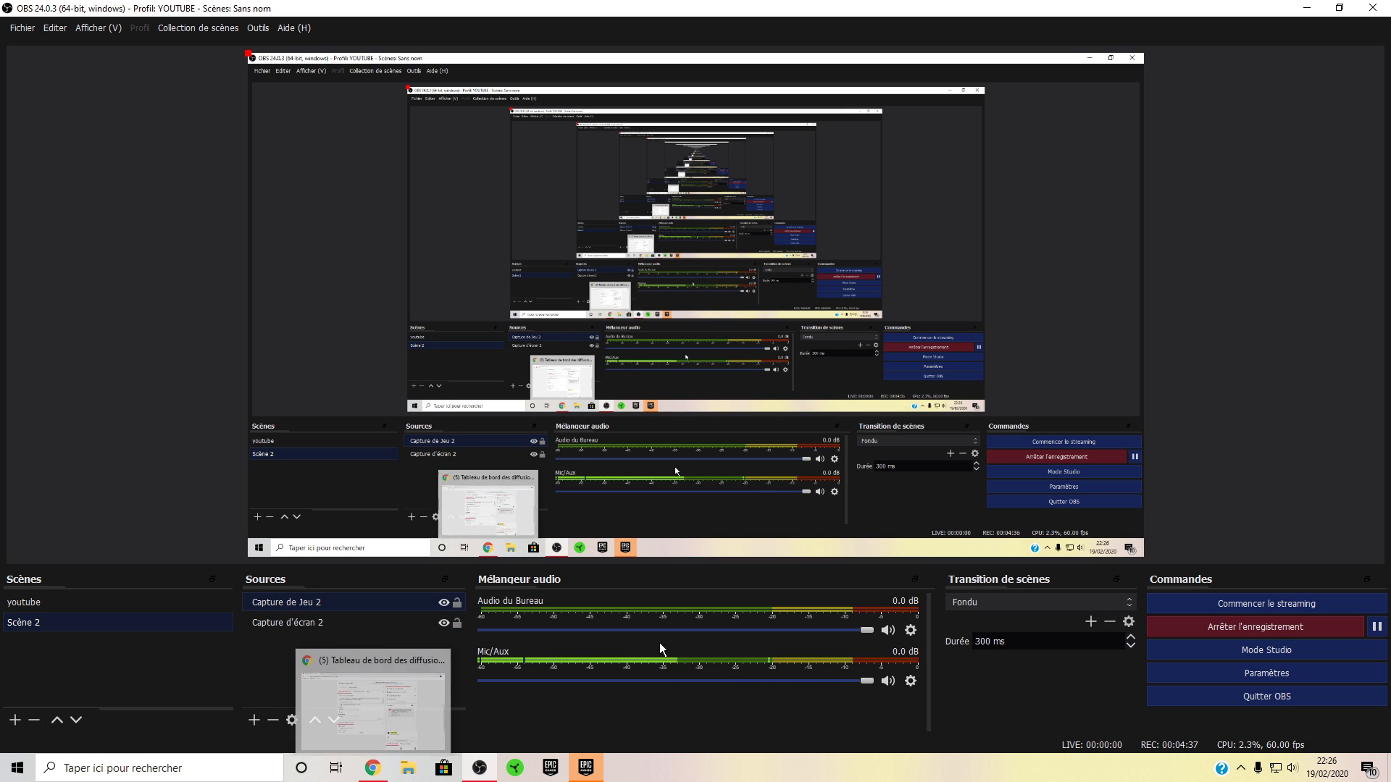
{"action": "left_click_drag", "start_coordinate": [1269, 627], "coordinate": [1159, 690]}
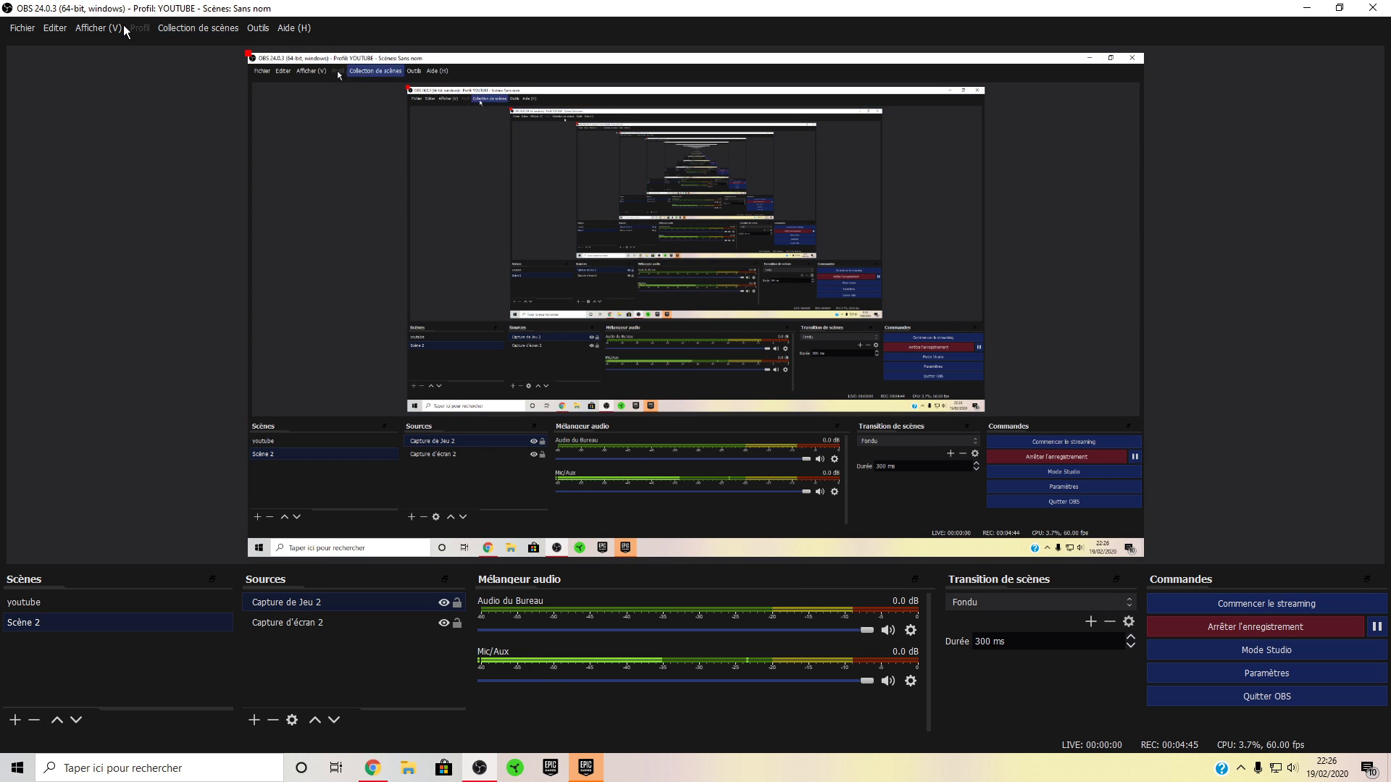
- Switch to Chrome and examine the live dashboard's title, description, category and privacy fields
{"action": "left_click", "coordinate": [382, 772]}
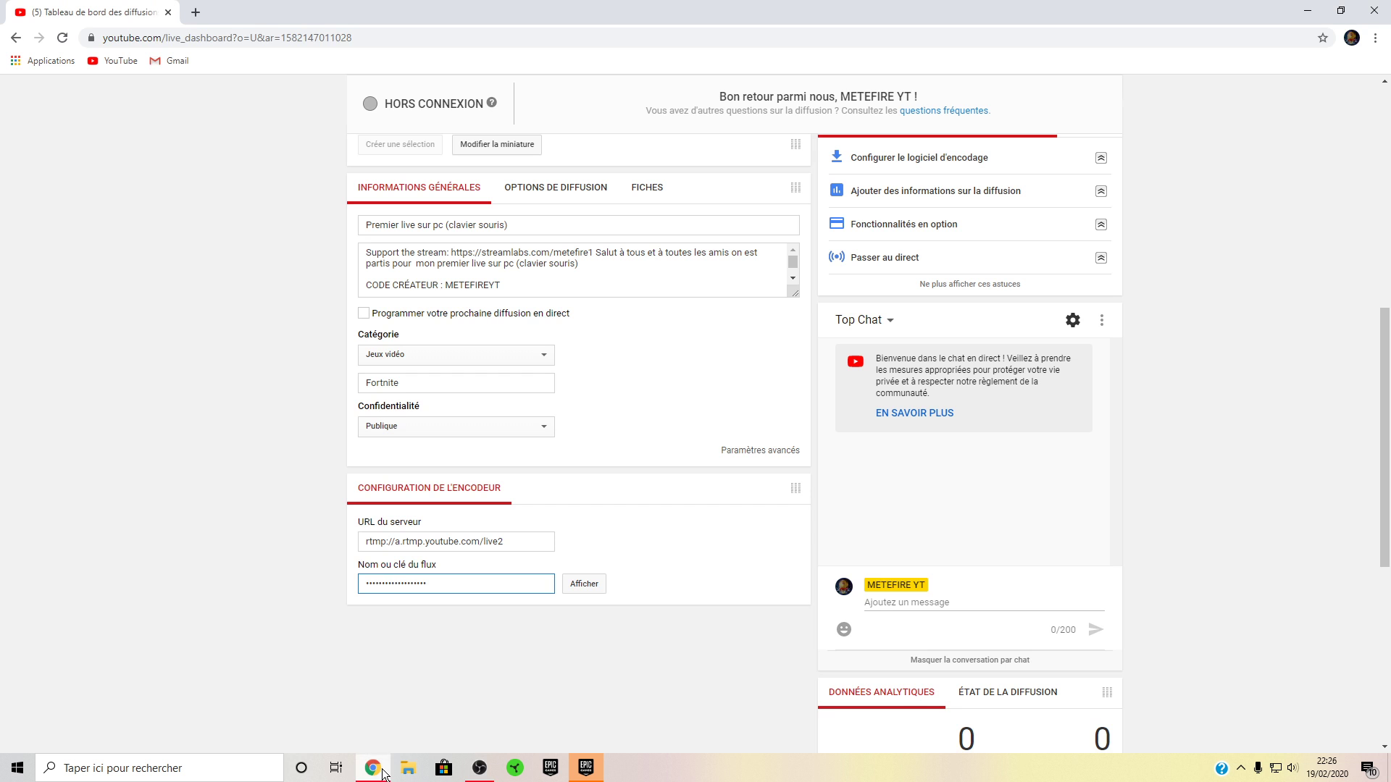
{"action": "scroll", "coordinate": [463, 323], "scroll_direction": "up", "scroll_amount": 7}
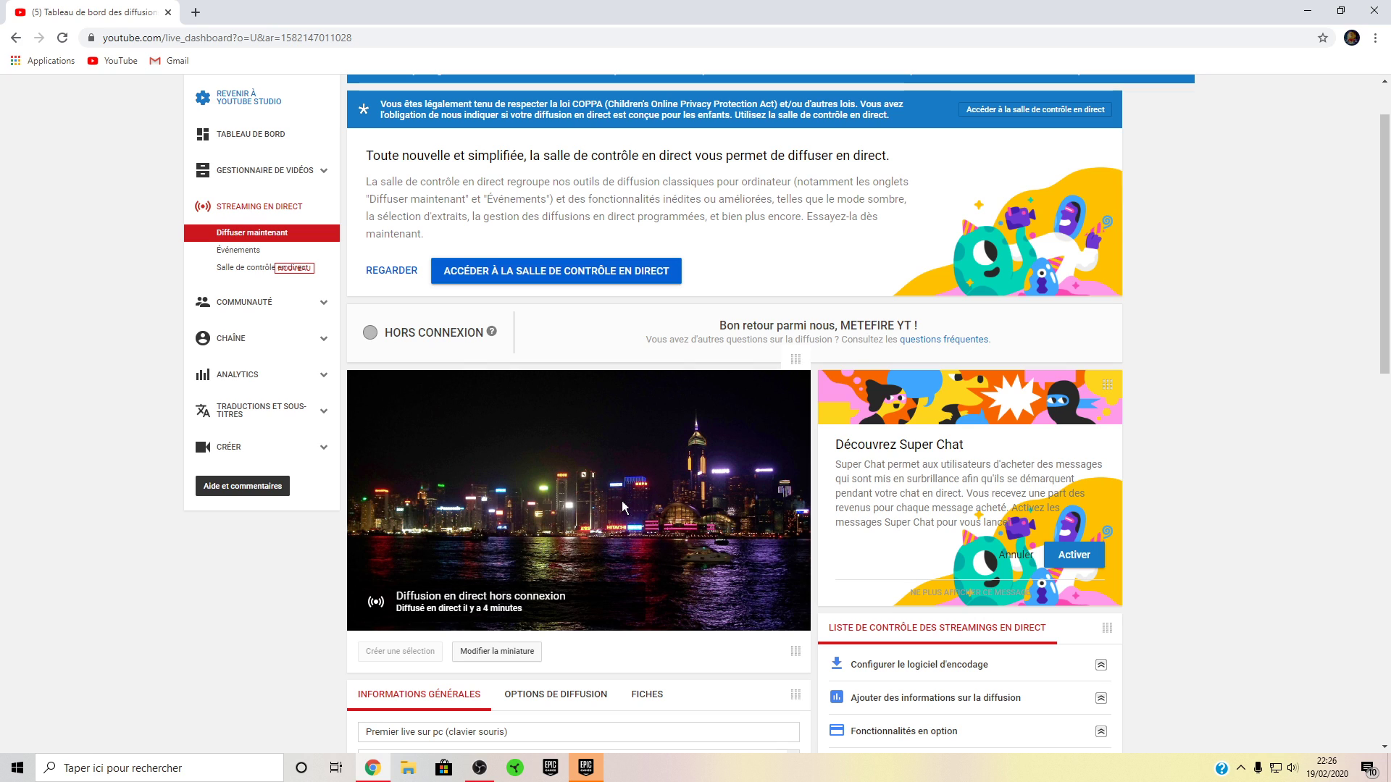
{"action": "scroll", "coordinate": [577, 644], "scroll_direction": "down", "scroll_amount": 5}
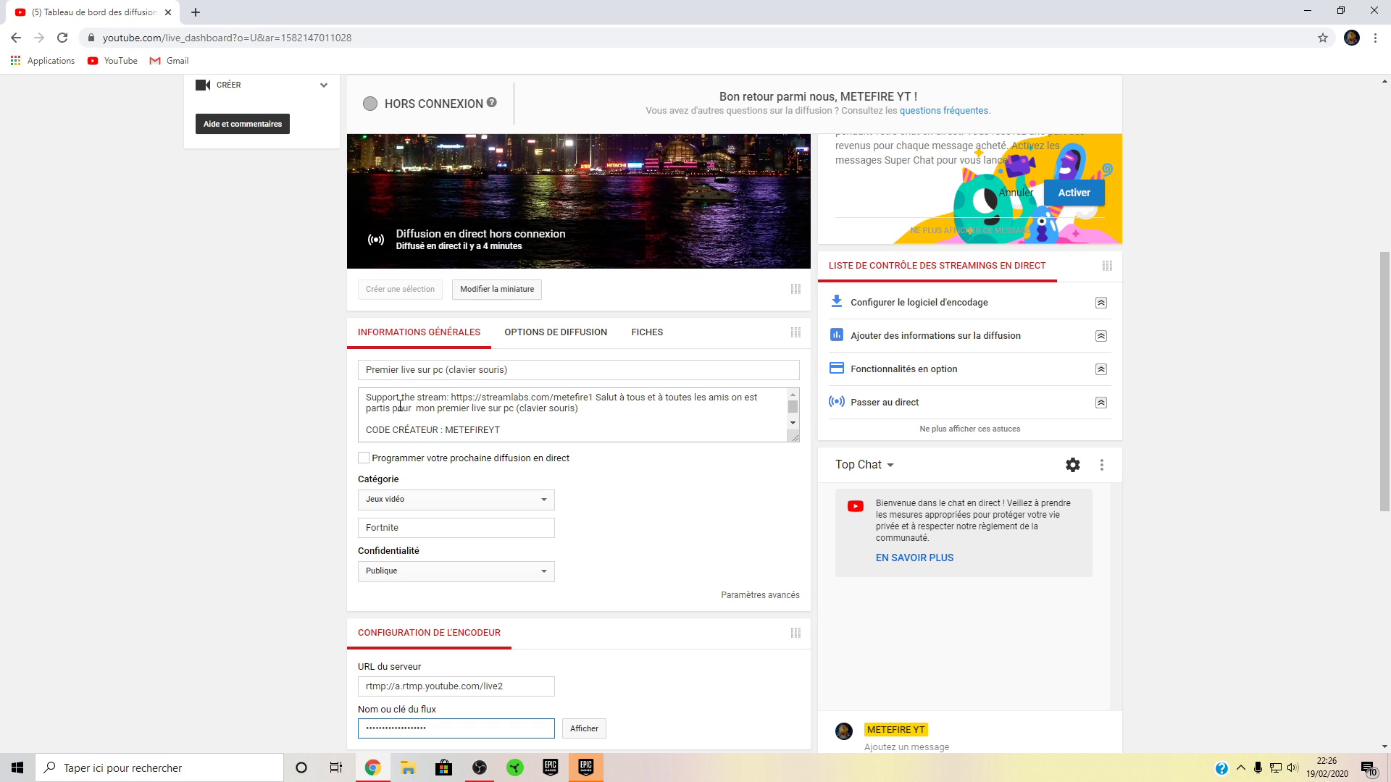
{"action": "scroll", "coordinate": [400, 407], "scroll_direction": "down", "scroll_amount": 3}
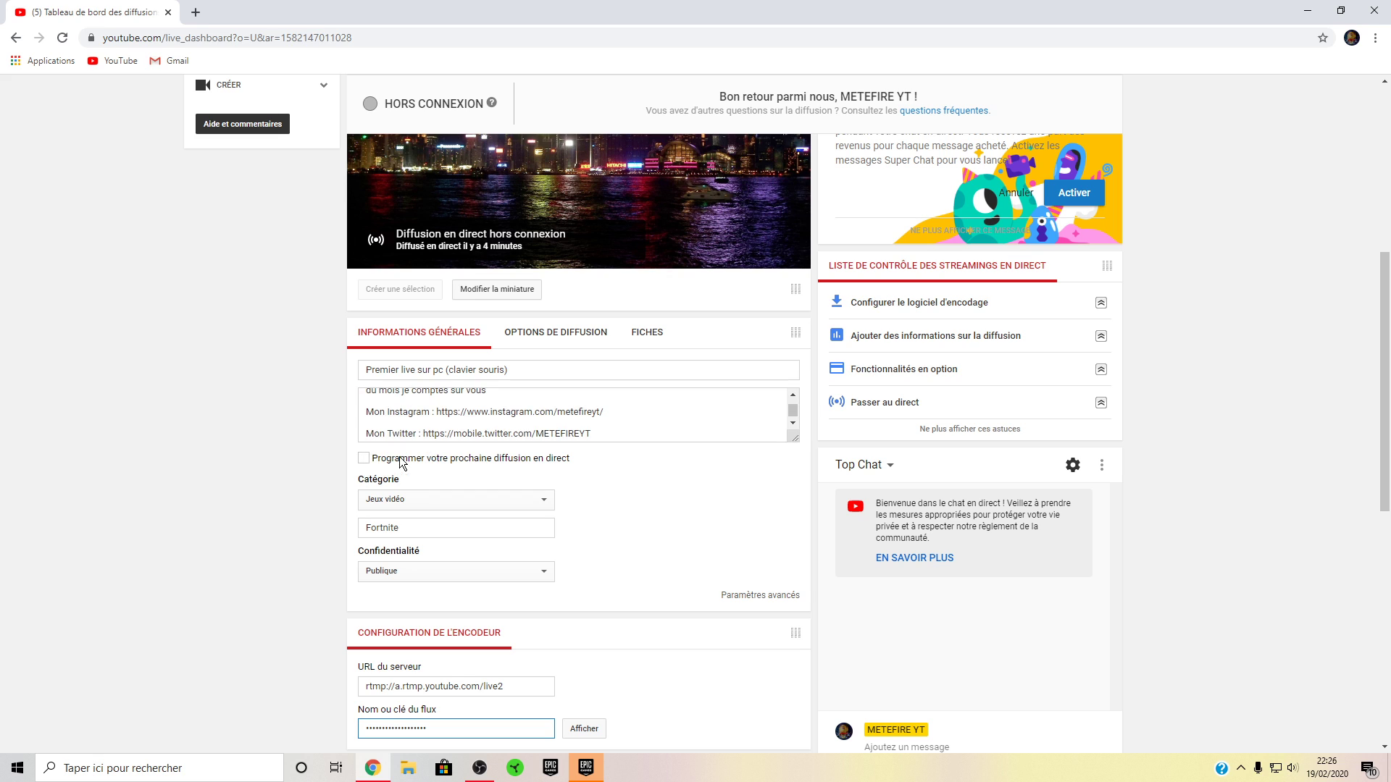
{"action": "scroll", "coordinate": [401, 464], "scroll_direction": "up", "scroll_amount": 2}
{"action": "scroll", "coordinate": [420, 443], "scroll_direction": "up", "scroll_amount": 3}
{"action": "scroll", "coordinate": [490, 579], "scroll_direction": "up", "scroll_amount": 1}
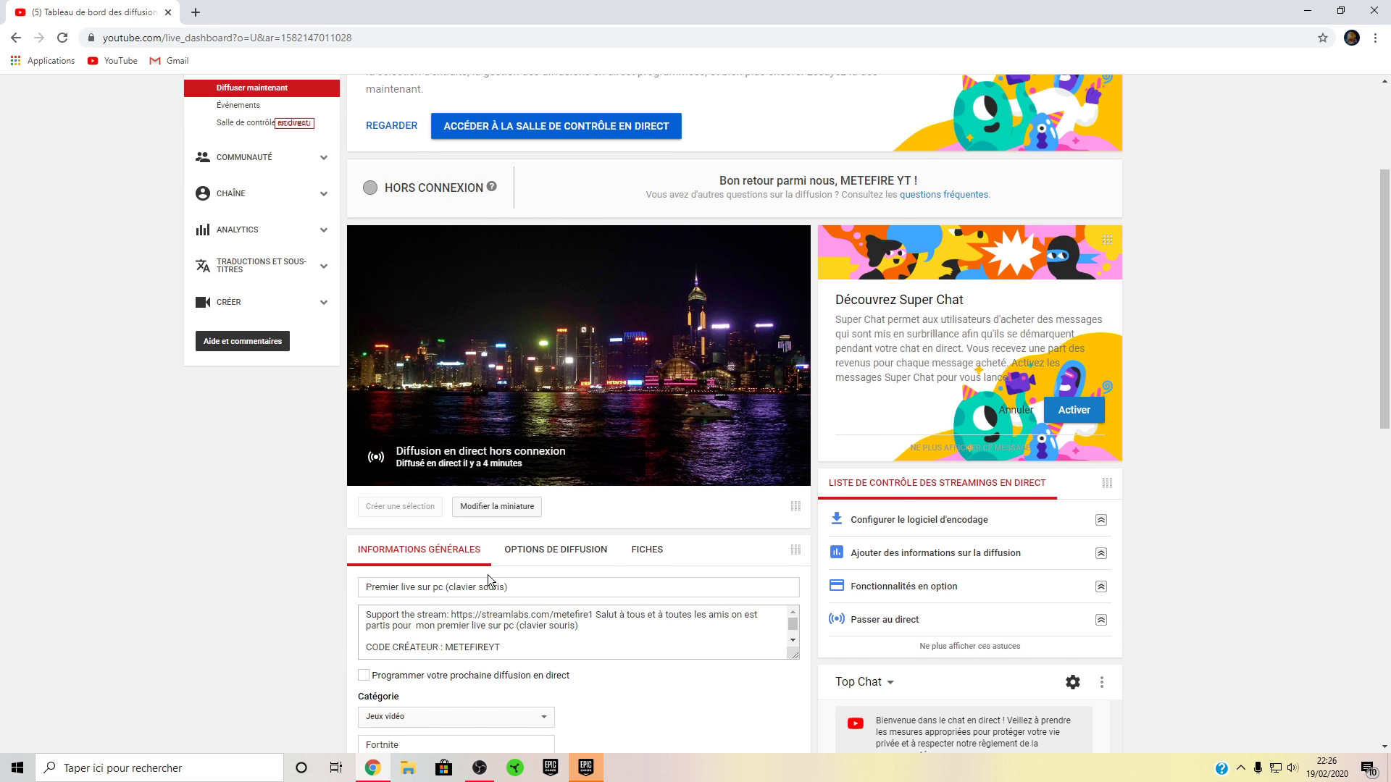
- Delete the "Support the stream" text with its Streamlabs link from the live stream's description and review the rest of the dashboard
{"action": "left_click_drag", "start_coordinate": [595, 614], "coordinate": [295, 614]}
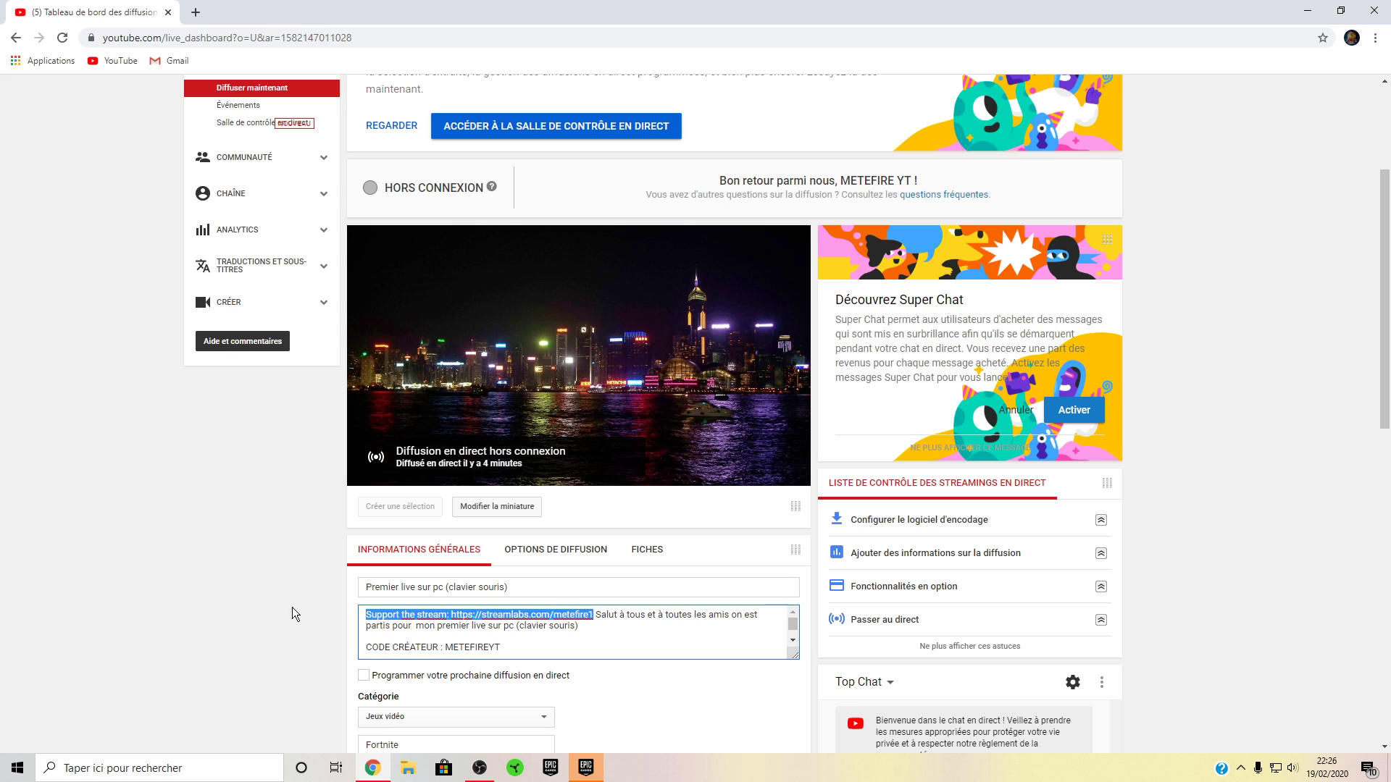
{"action": "key", "text": "BackSpace"}
{"action": "scroll", "coordinate": [465, 630], "scroll_direction": "down", "scroll_amount": 3}
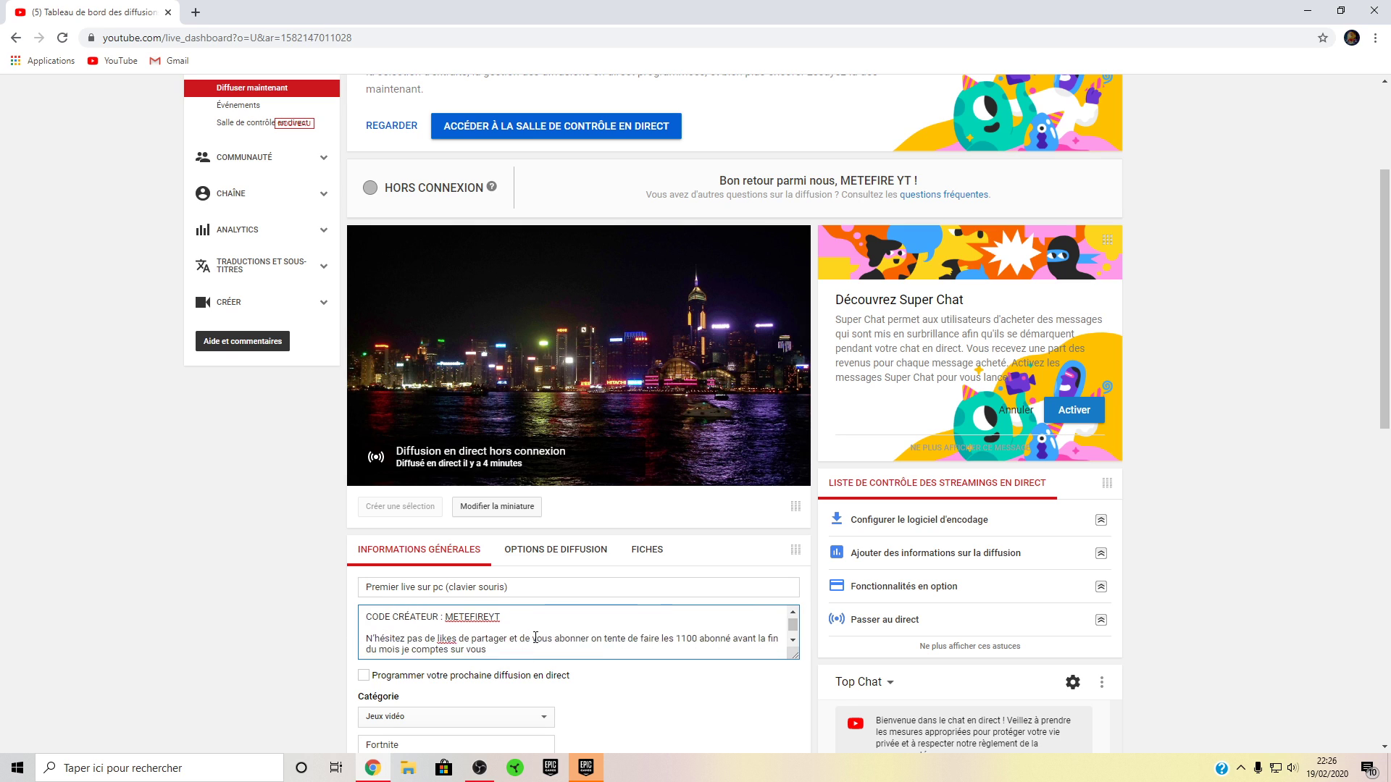
{"action": "scroll", "coordinate": [496, 715], "scroll_direction": "down", "scroll_amount": 2}
{"action": "scroll", "coordinate": [515, 546], "scroll_direction": "down", "scroll_amount": 5}
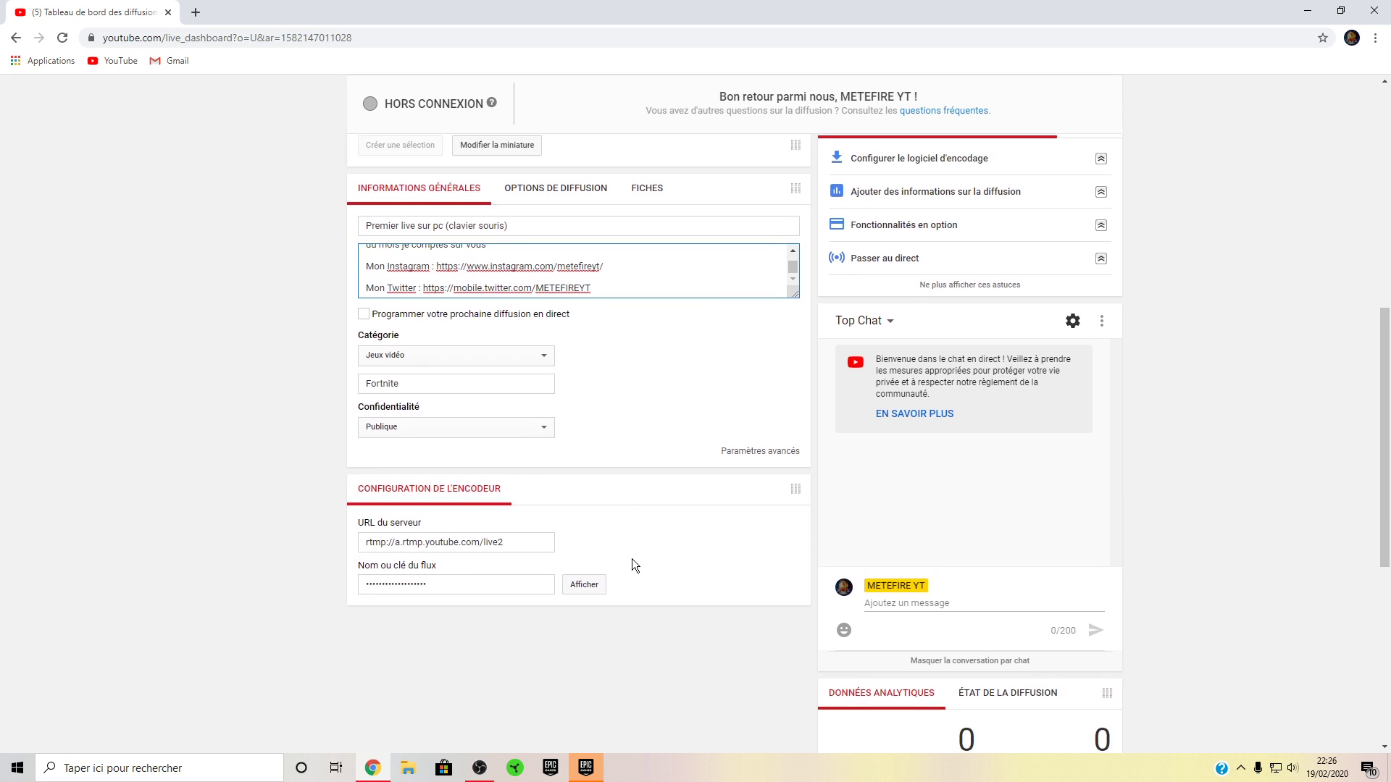
{"action": "scroll", "coordinate": [1012, 453], "scroll_direction": "down", "scroll_amount": 2}
{"action": "scroll", "coordinate": [725, 615], "scroll_direction": "up", "scroll_amount": 7}
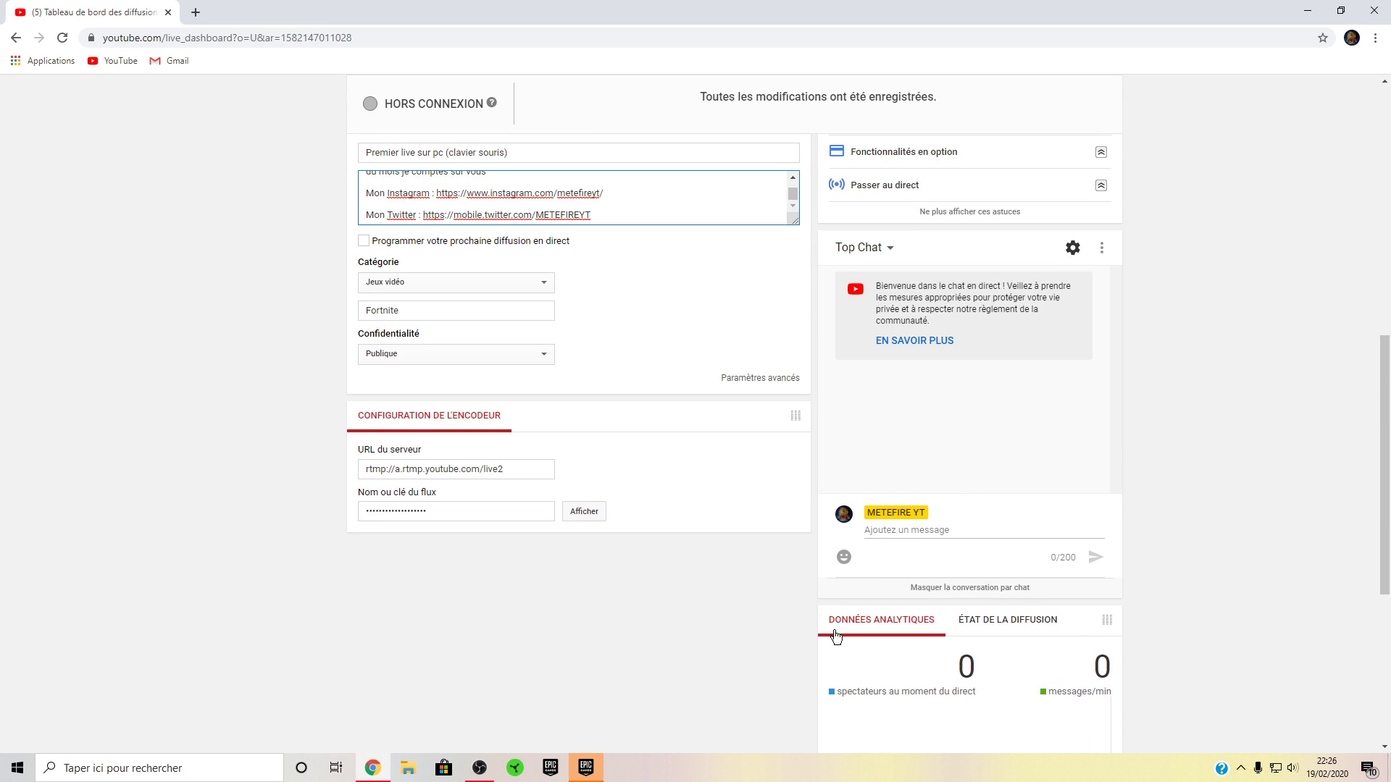
- Switch back to the OBS main window
{"action": "left_click", "coordinate": [479, 768]}
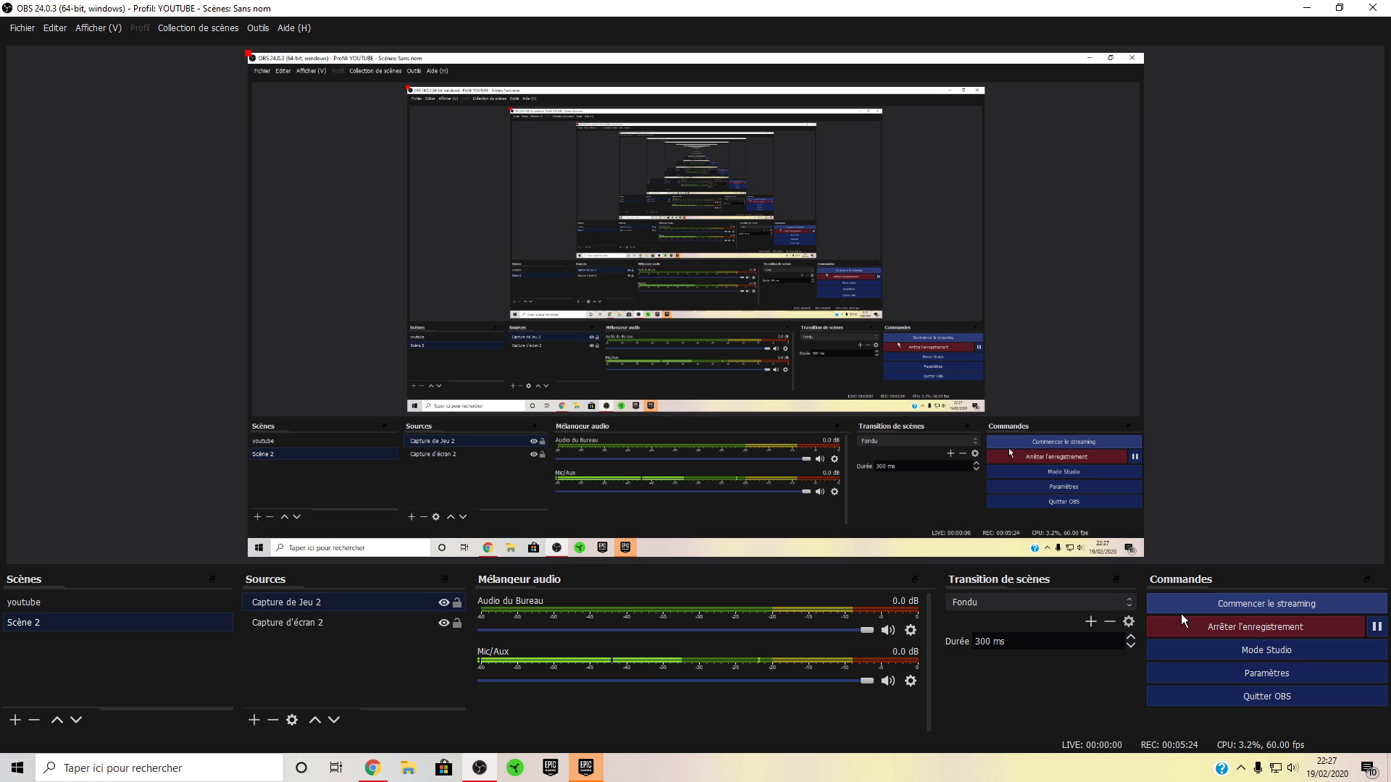
{"action": "left_click", "coordinate": [1153, 622]}
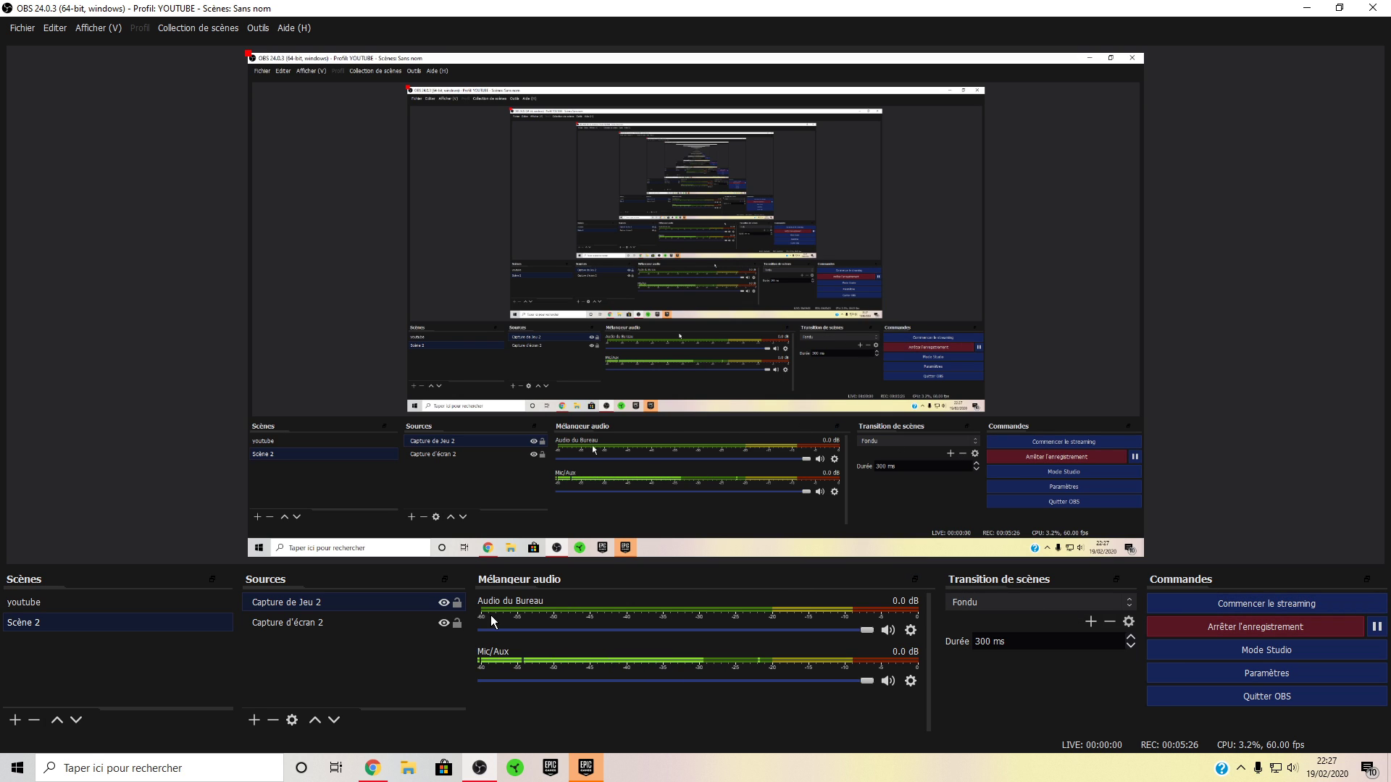